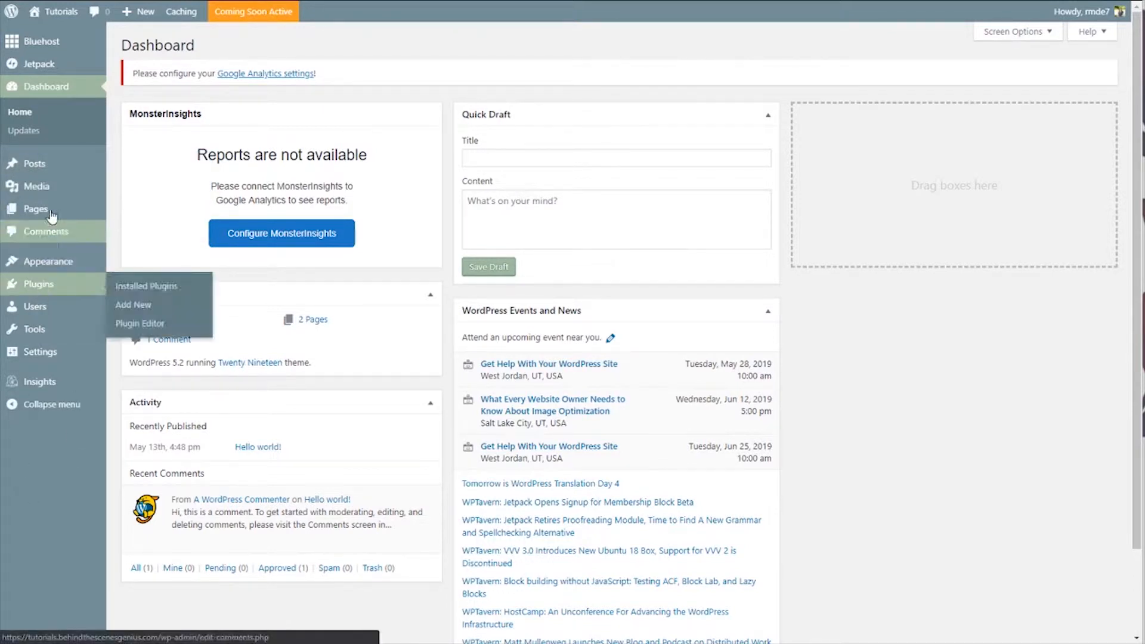
# Step: Search the plugin directory for "coming soon", then install and activate the Coming Soon Page & Maintenance Mode plugin by SeedProd
pyautogui.moveTo(61, 285)
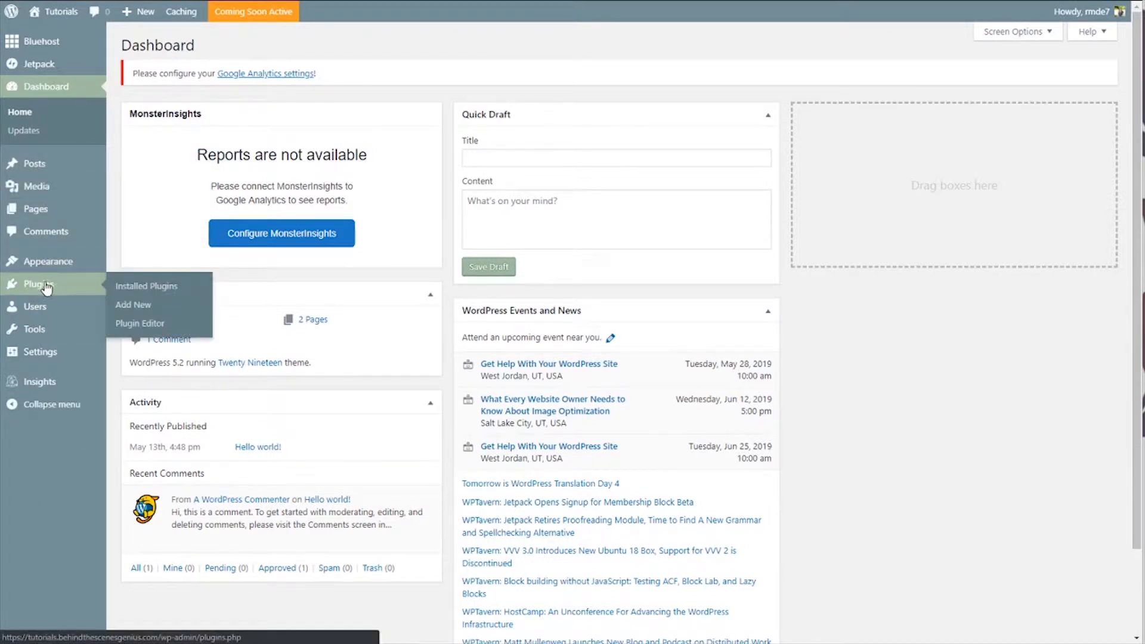
pyautogui.click(139, 305)
pyautogui.click(941, 121)
pyautogui.write('coming soon')
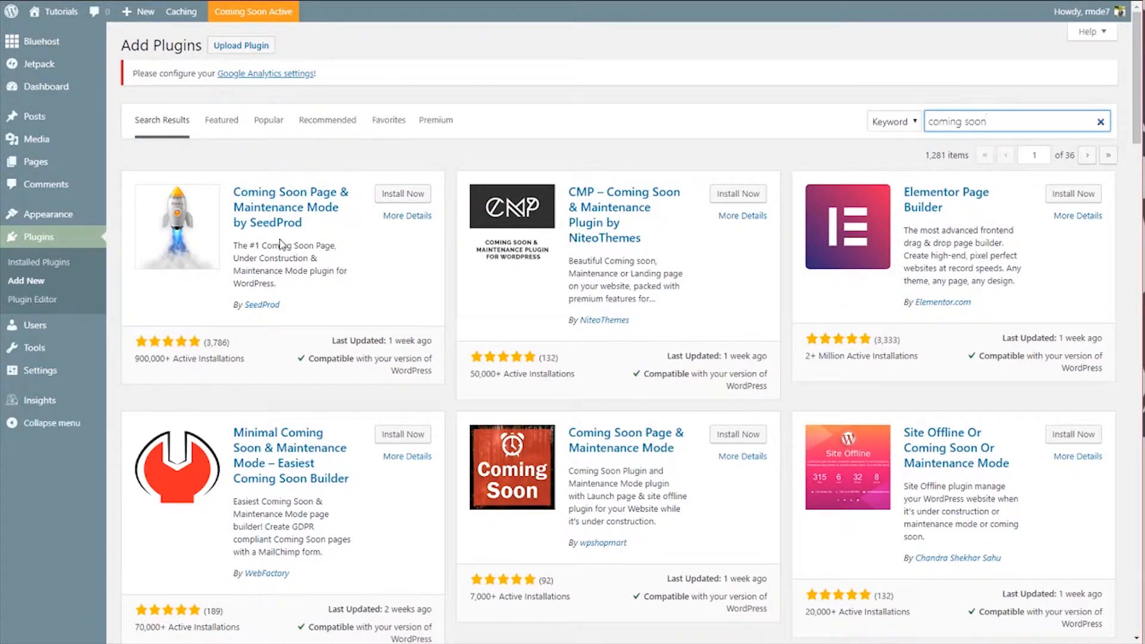
pyautogui.click(403, 200)
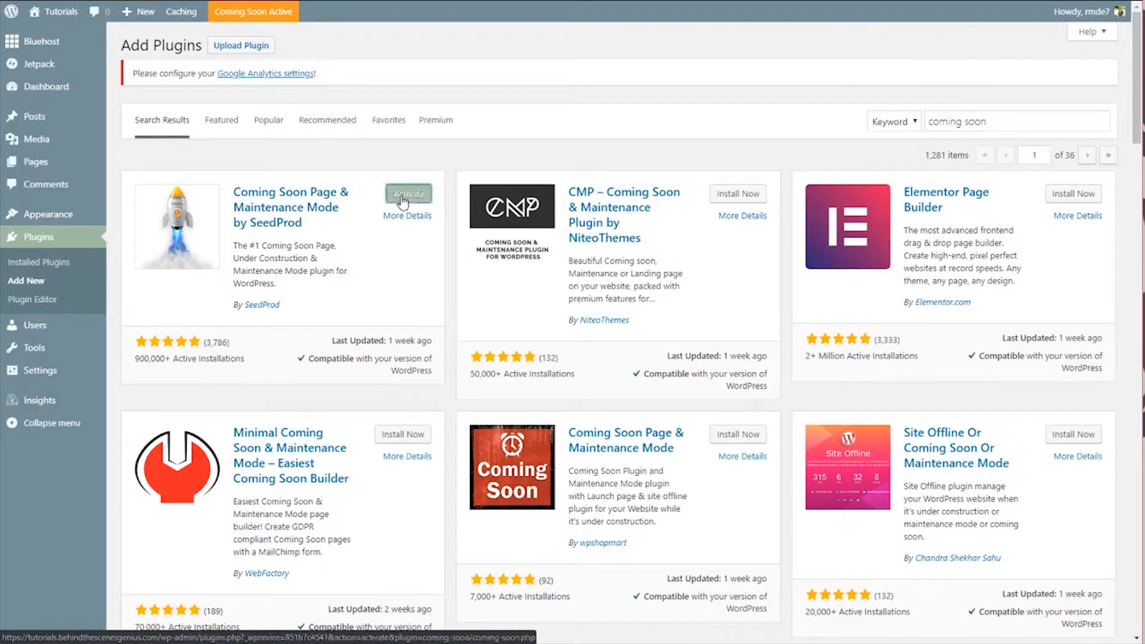
pyautogui.click(403, 202)
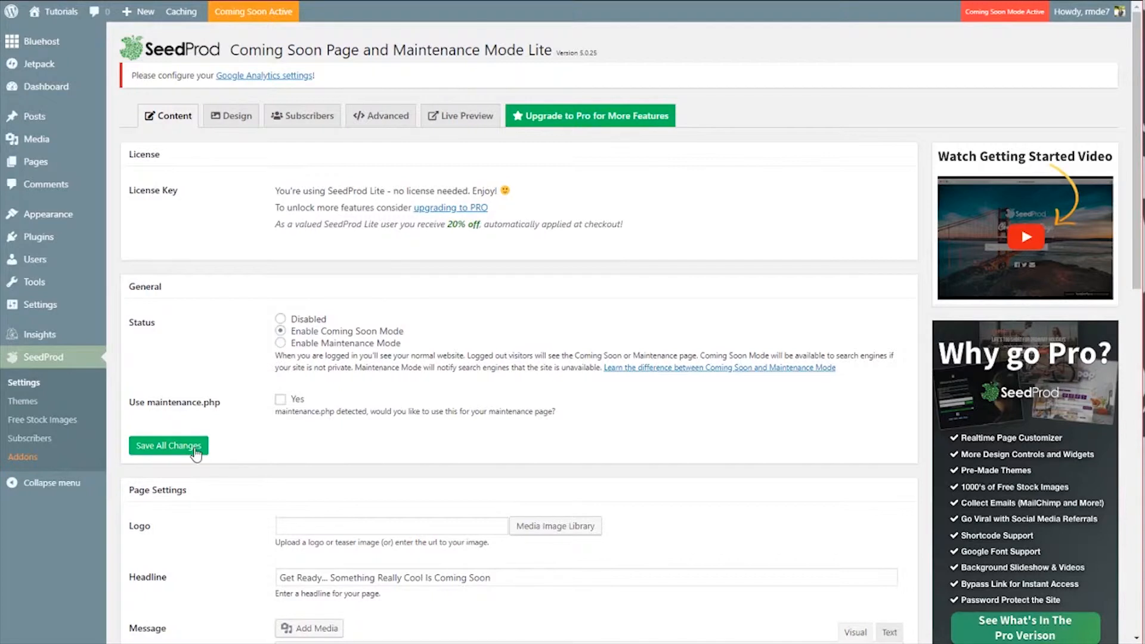
# Step: In the plugin's design settings, choose a background image from the media library and save all changes
pyautogui.scroll(-3, 196, 453)
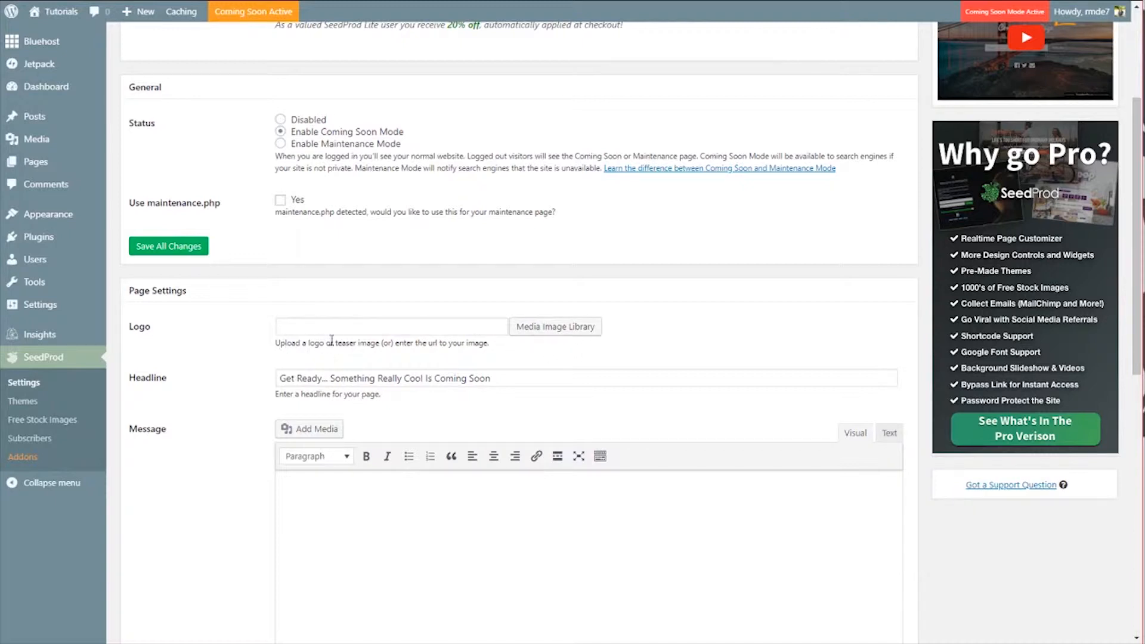
pyautogui.scroll(3, 614, 239)
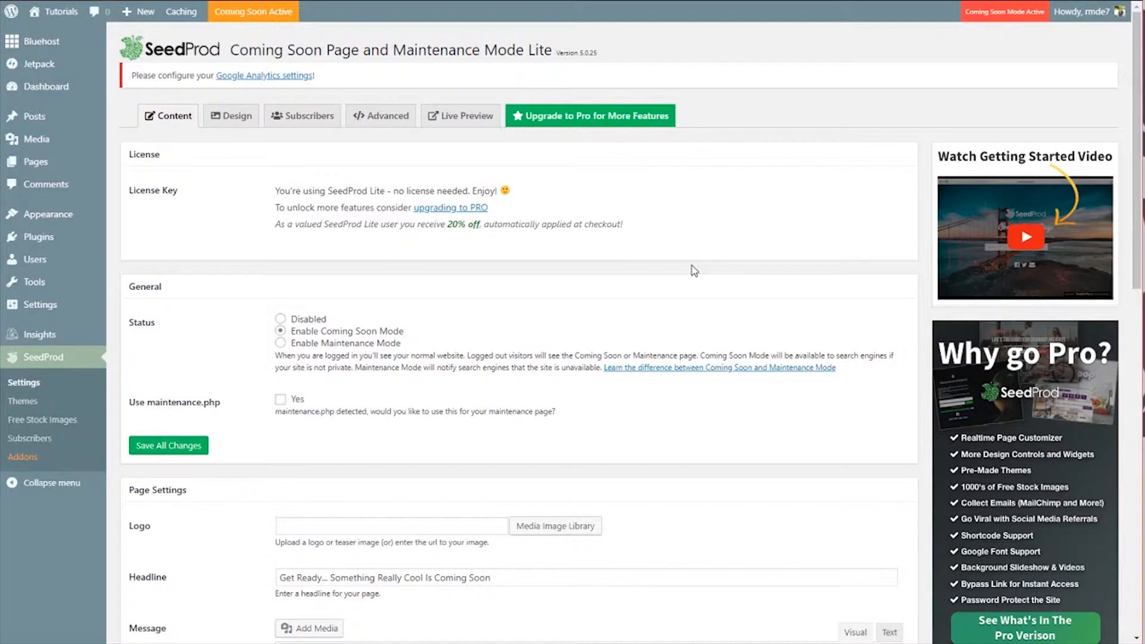
pyautogui.click(232, 122)
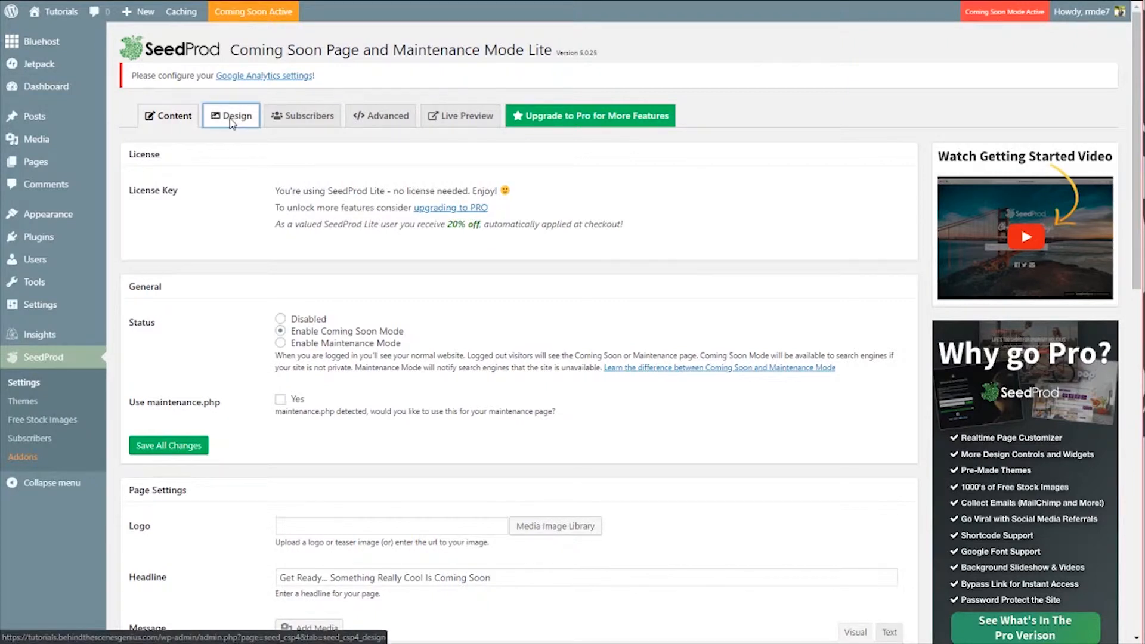
pyautogui.scroll(-1, 202, 311)
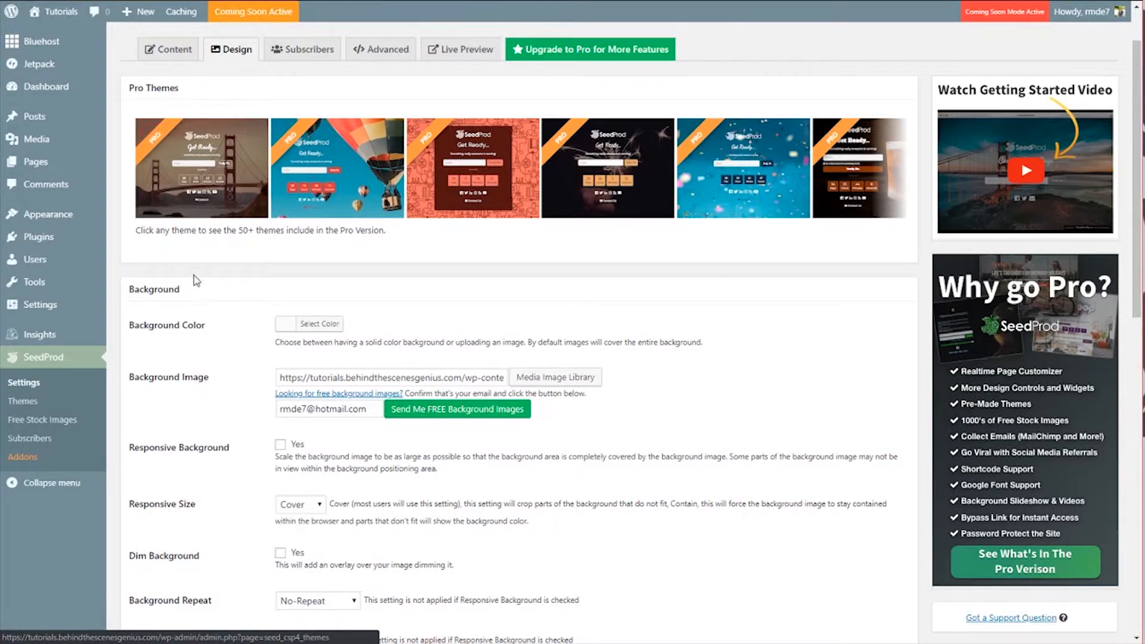
pyautogui.scroll(-3, 218, 200)
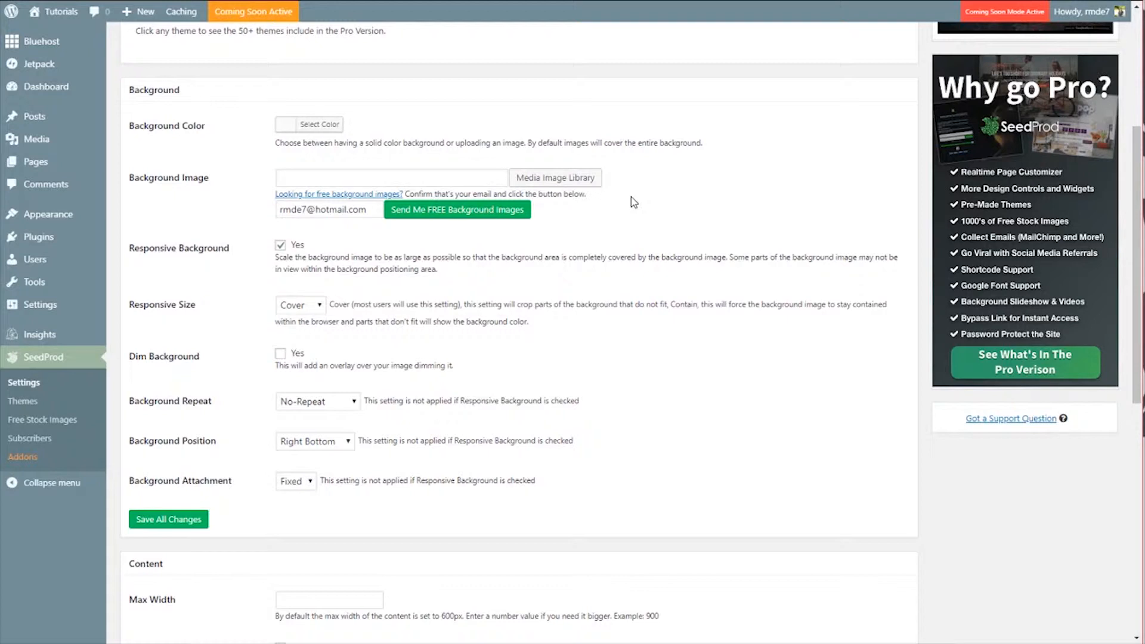
pyautogui.click(560, 178)
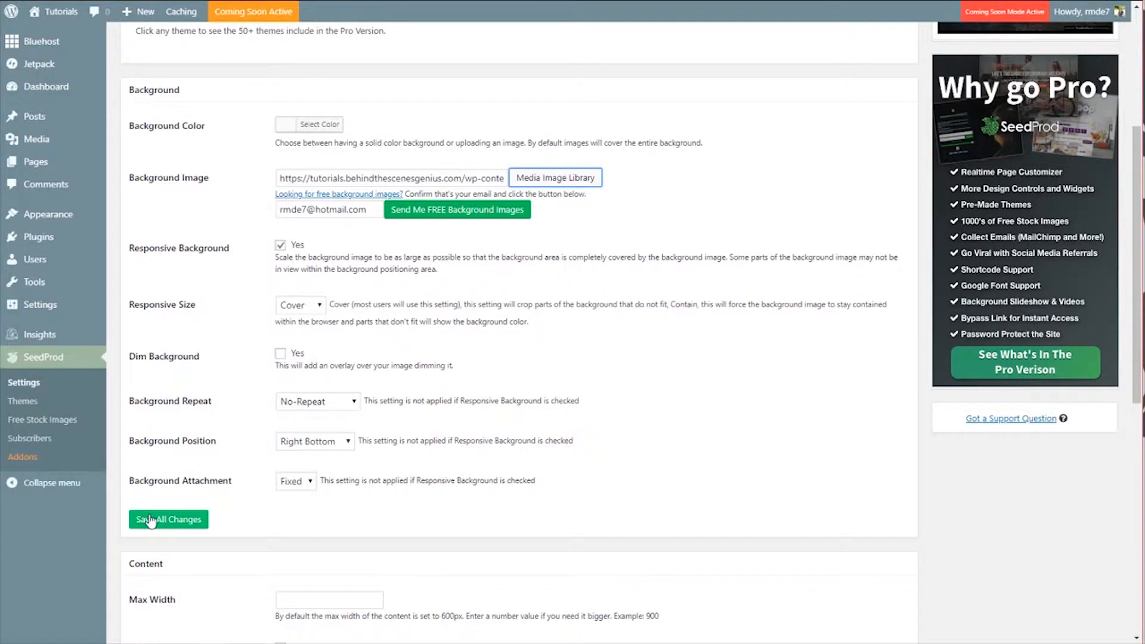
pyautogui.click(151, 521)
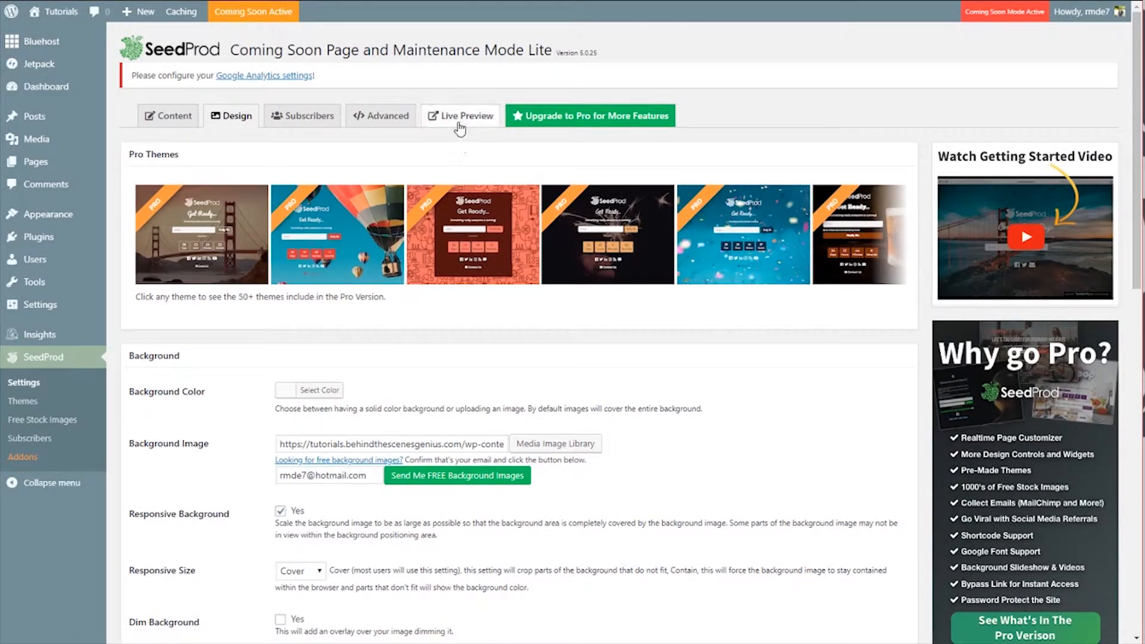
# Step: Open the live preview of the coming soon page
pyautogui.click(461, 122)
pyautogui.scroll(-5, 781, 376)
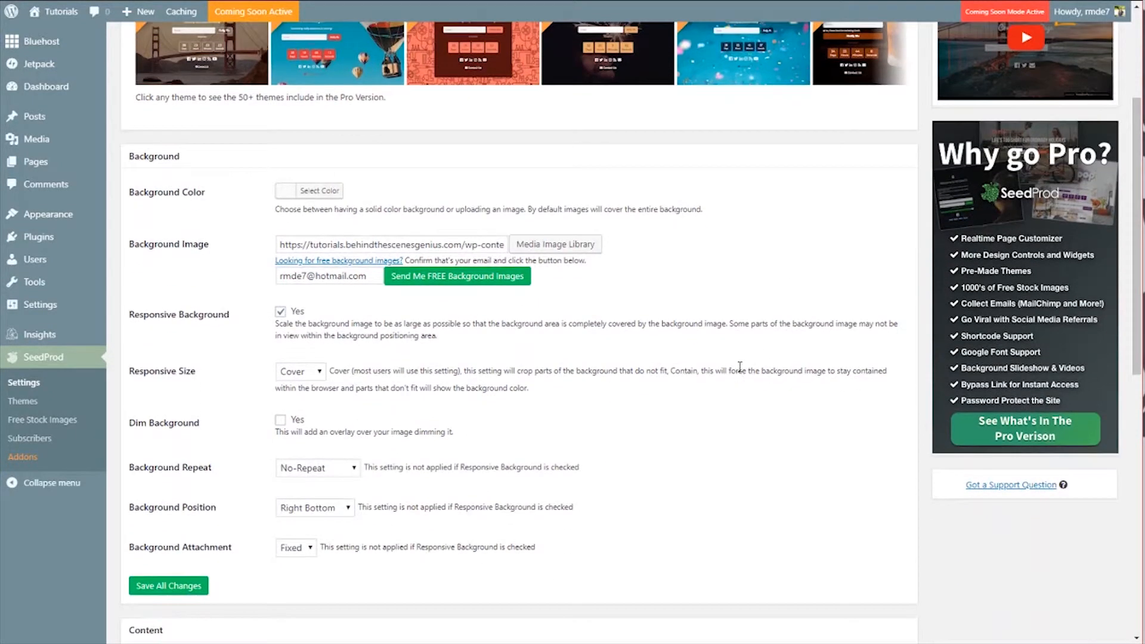
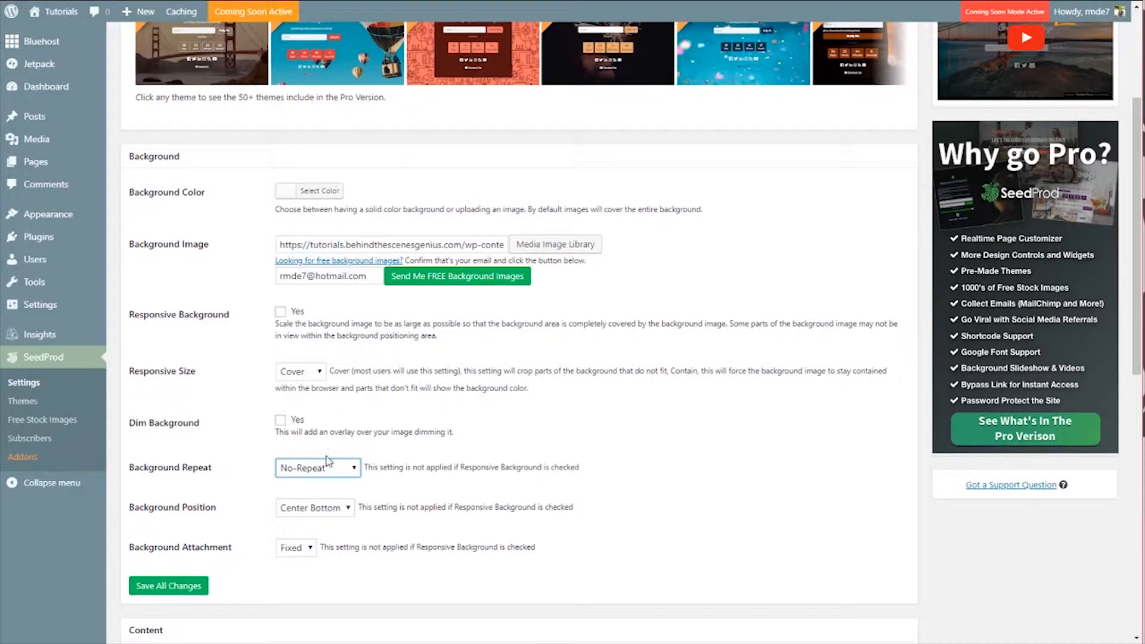
pyautogui.click(311, 474)
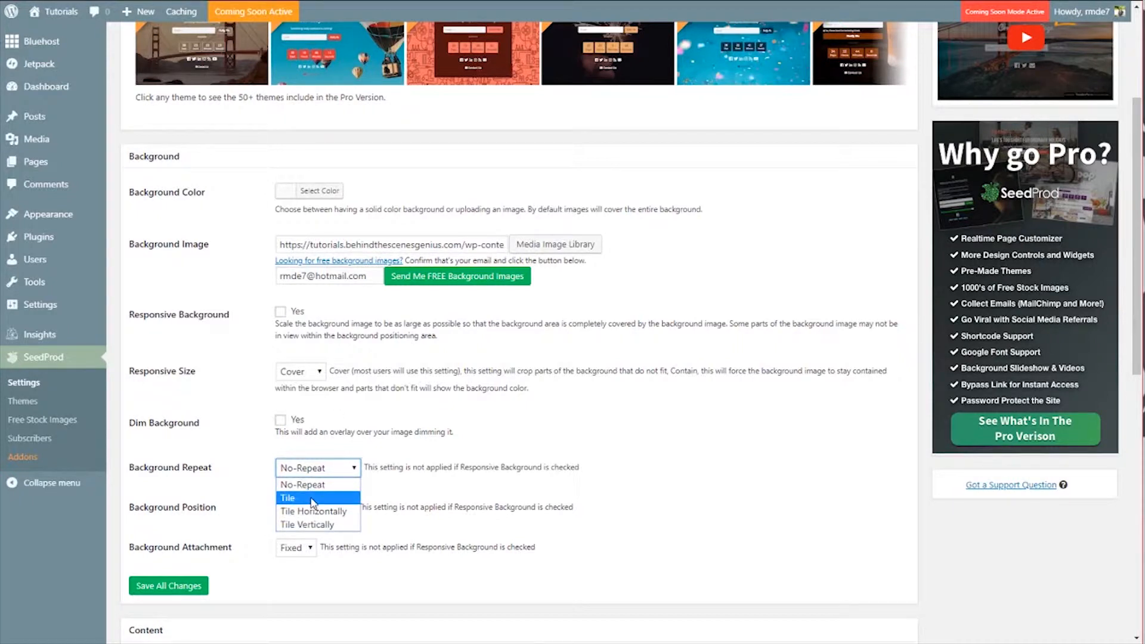
pyautogui.click(676, 479)
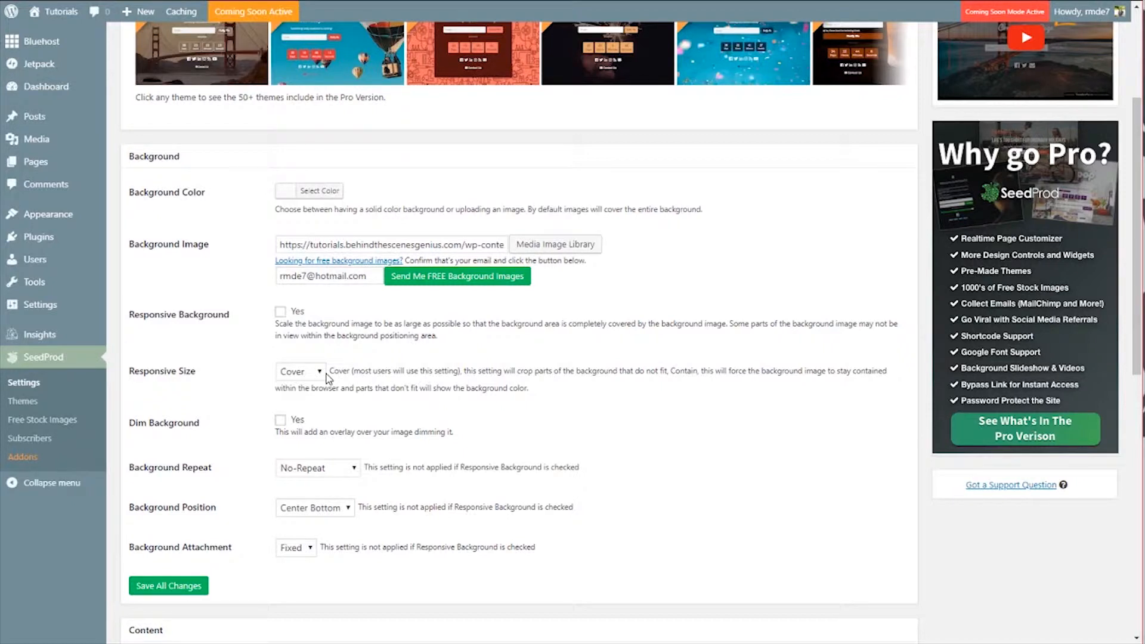
pyautogui.click(179, 586)
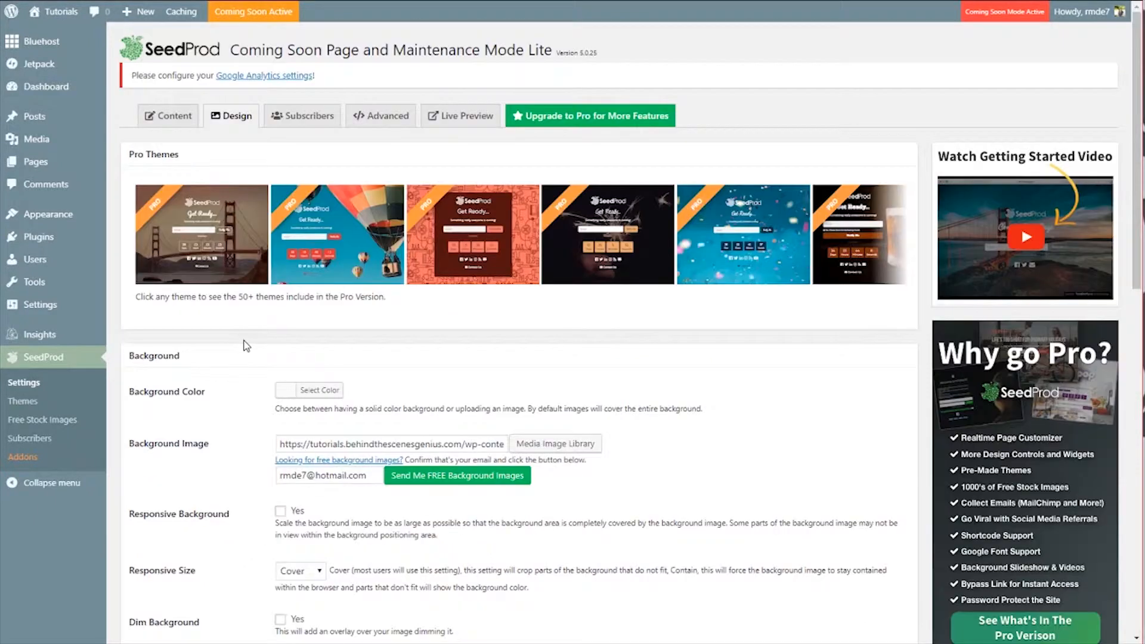
# Step: In the Content settings, replace the page headline with "From Pantry to Mixer"
pyautogui.click(170, 122)
pyautogui.scroll(-3, 191, 298)
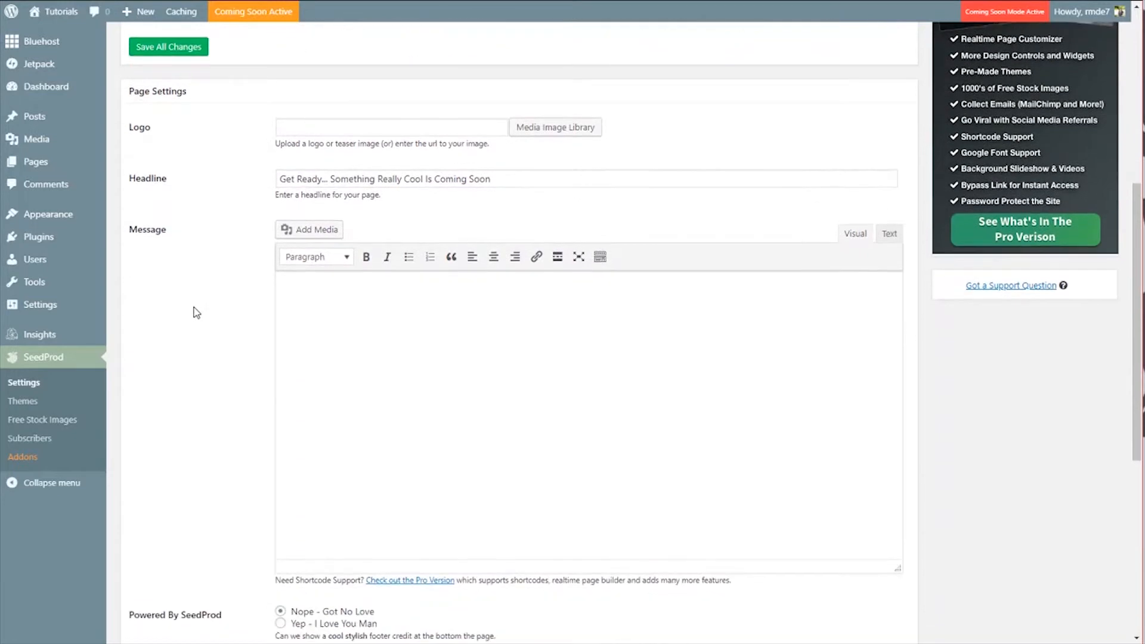
pyautogui.scroll(-1, 203, 180)
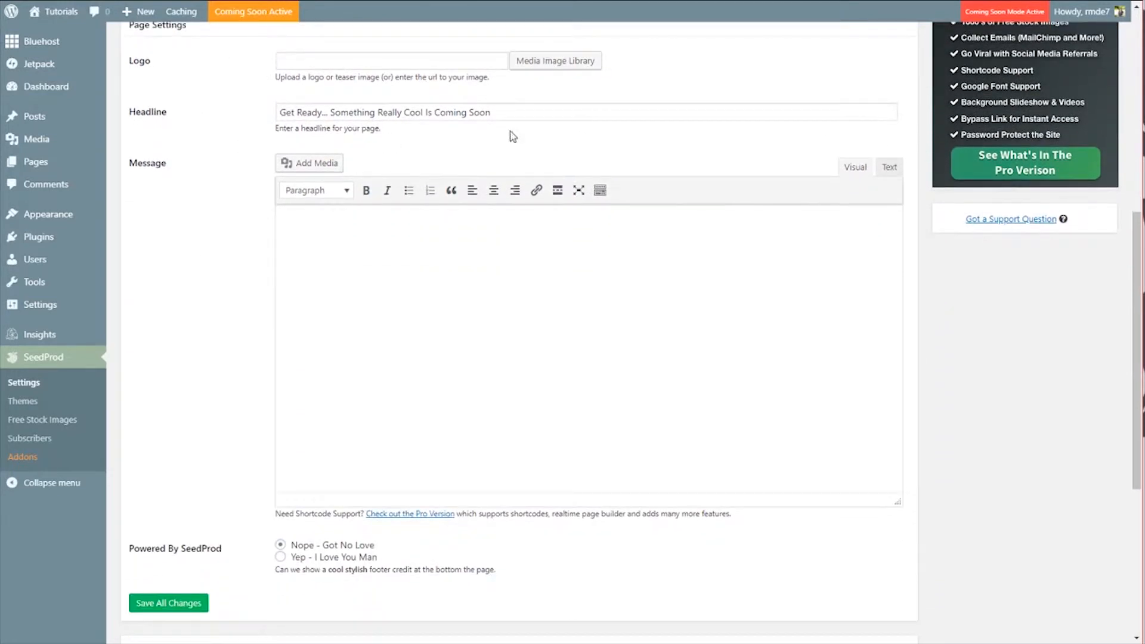
pyautogui.click(514, 114)
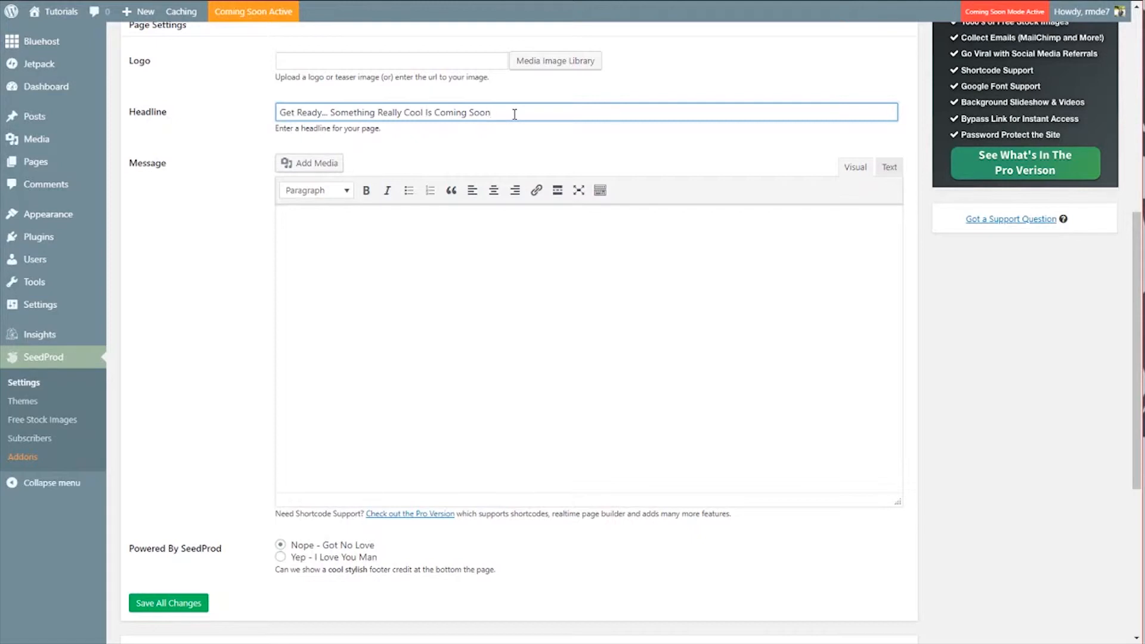
pyautogui.press('BackSpace')
pyautogui.press('BackSpace')
pyautogui.press('BackSpace')
pyautogui.press('BackSpace')
pyautogui.press('BackSpace')
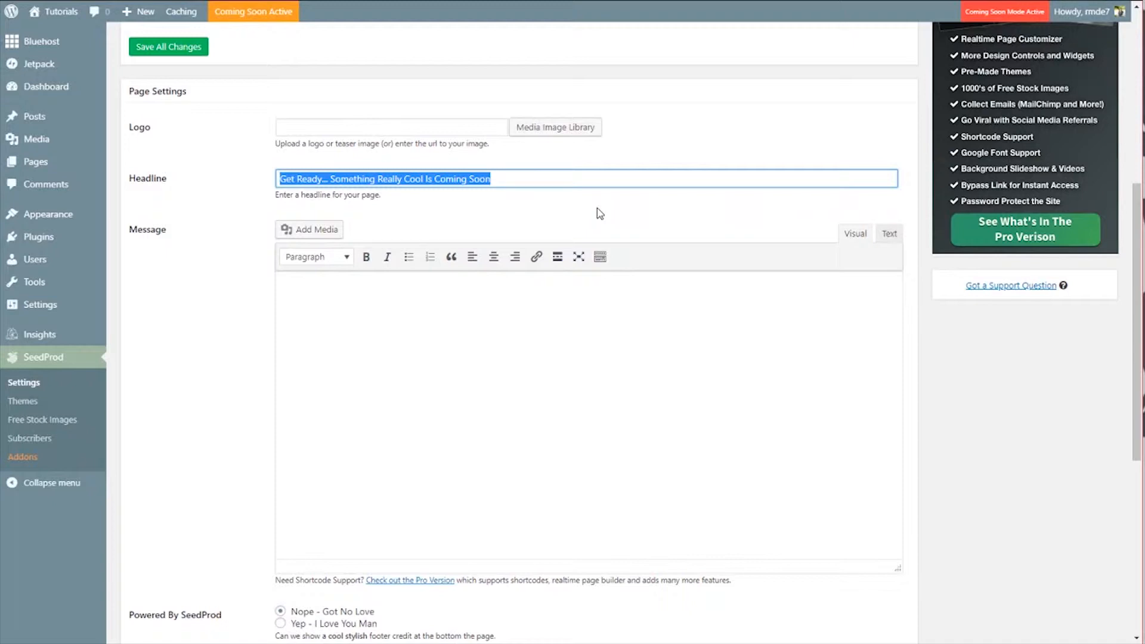
pyautogui.write('From Pa')
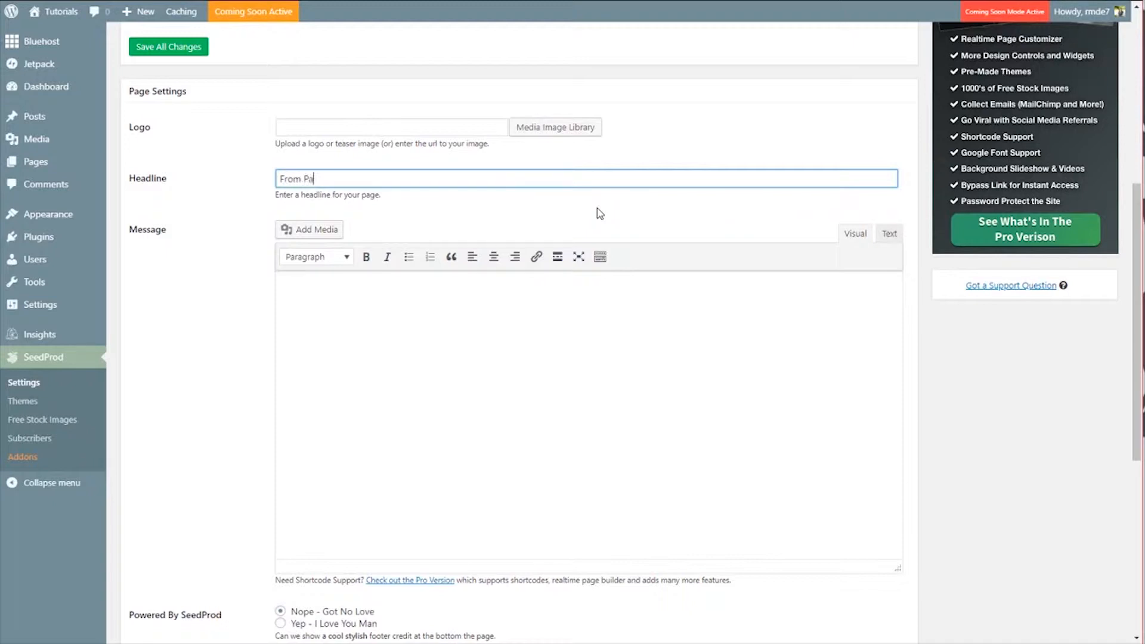
pyautogui.write('ntry to Mixer')
# Step: Paste the prepared announcement text about gathering ingredients into the message editor and save all changes
pyautogui.click(530, 344)
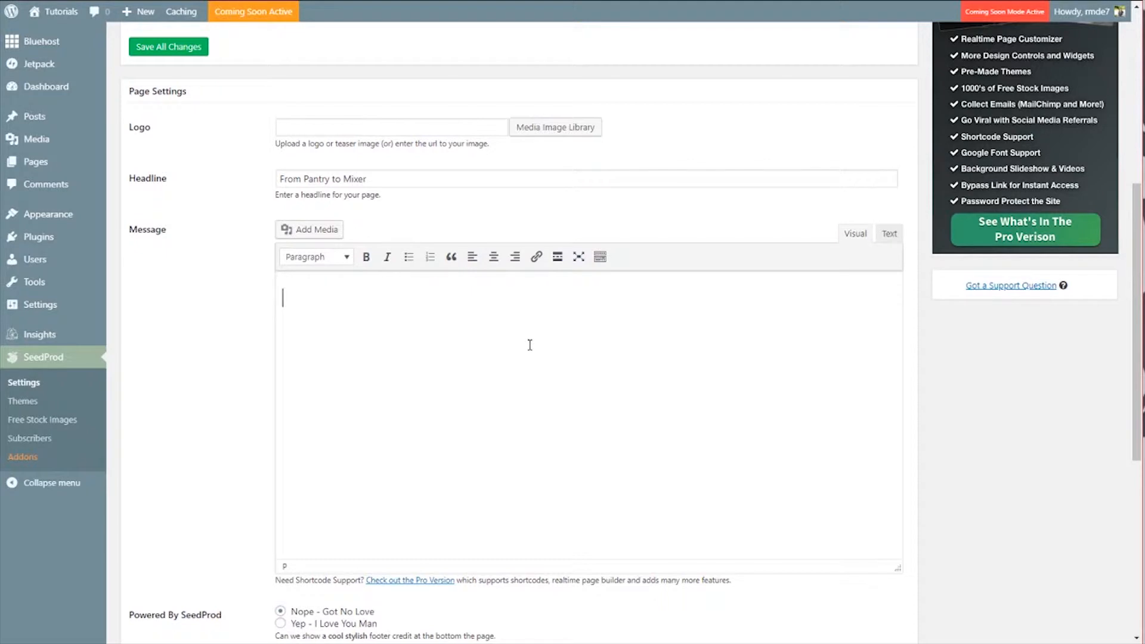
pyautogui.write("We're gathering the ingredients and mixing up the recipe for our perfect site. Stay tuned for updates. If you want to know as soon as it's fresh out of the oven drop your name and email below and we'll email you as soon as it's ready to enjoy.")
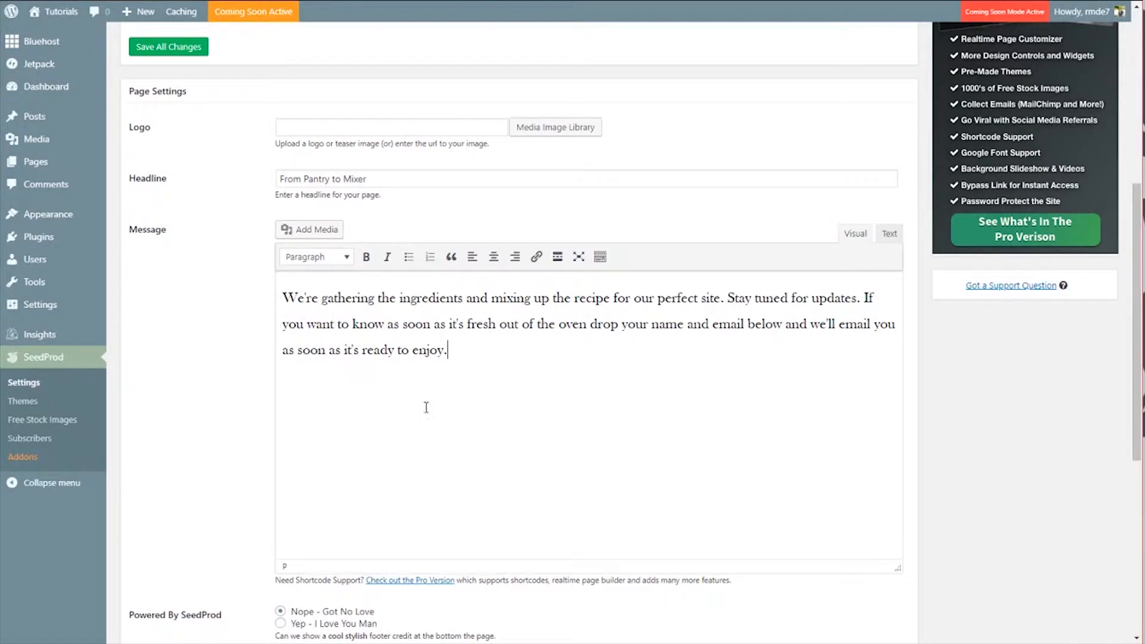
pyautogui.scroll(-1, 427, 404)
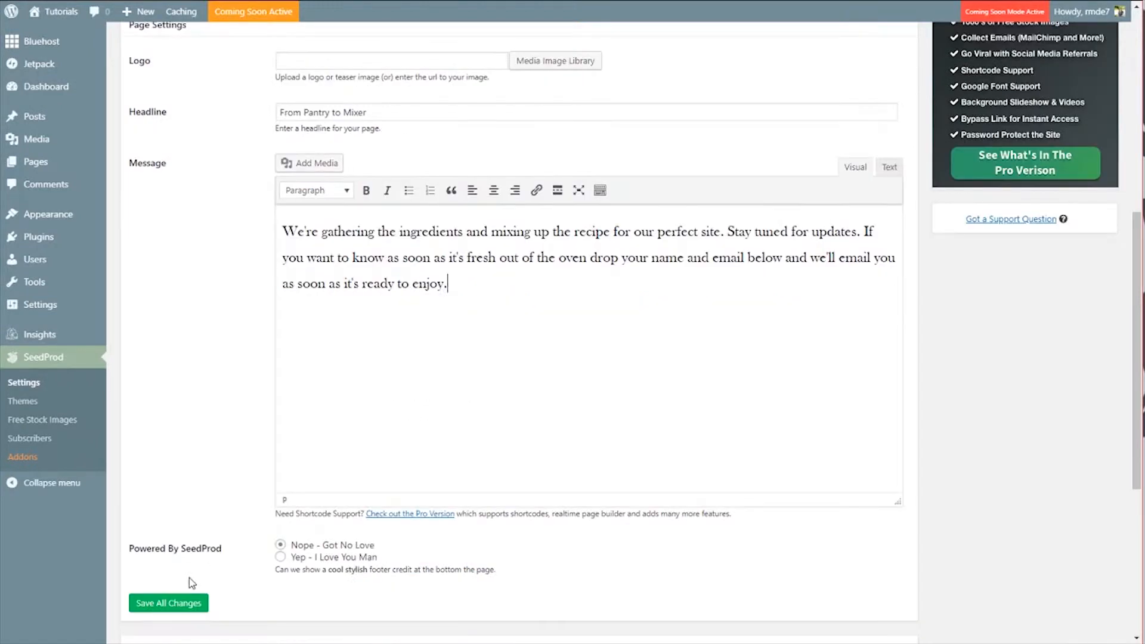
pyautogui.click(165, 605)
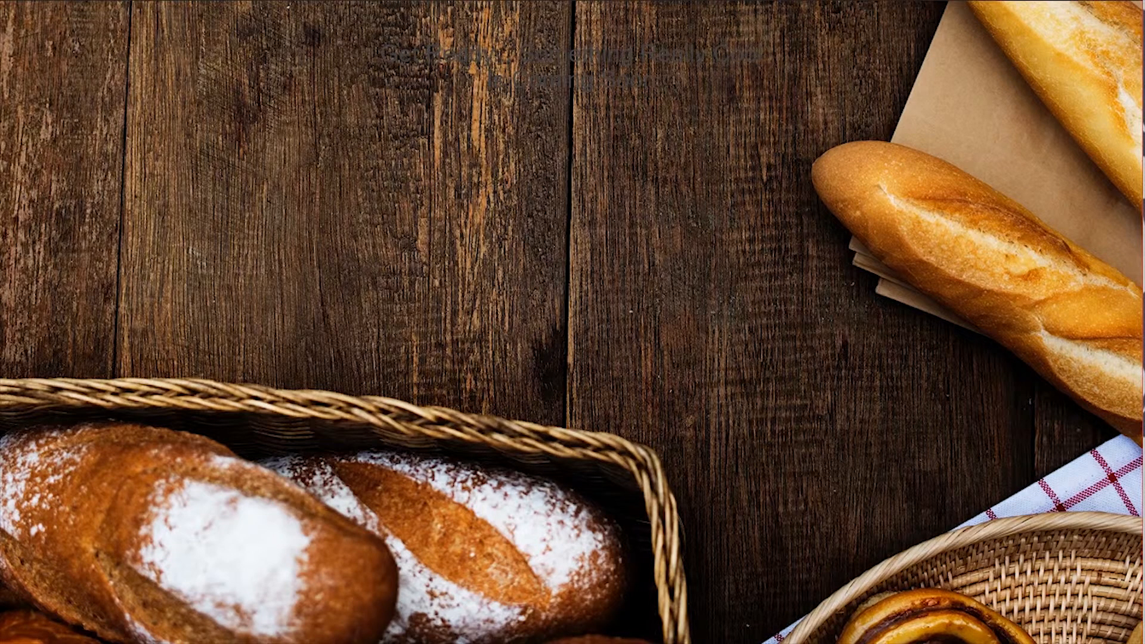
# Step: Reload the live preview and highlight its text to check the headline and message
pyautogui.hotkey('ctrl', 'r')
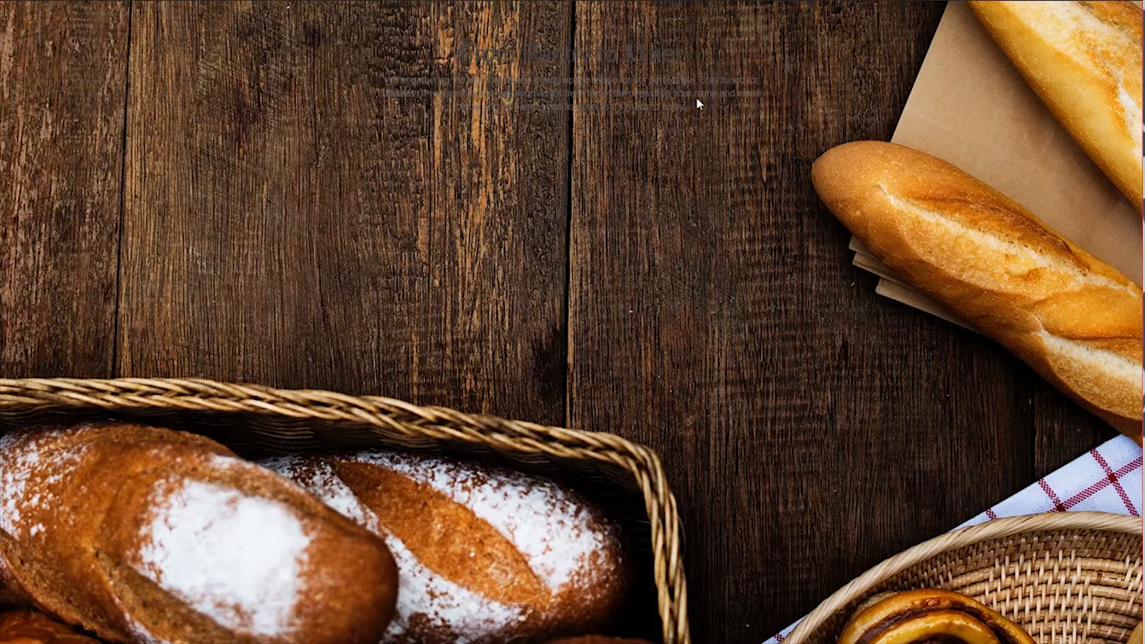
pyautogui.moveTo(696, 103); pyautogui.dragTo(434, 55)
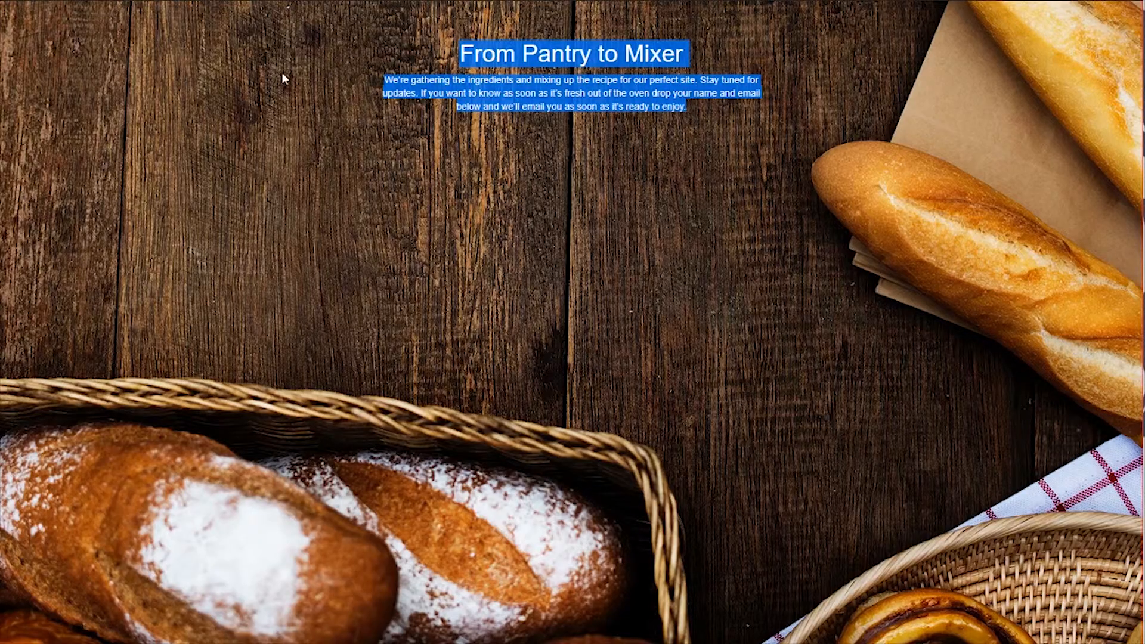
# Step: In the Design settings, pick new text and headline colors and save all changes
pyautogui.click(209, 1)
pyautogui.scroll(-4, 256, 388)
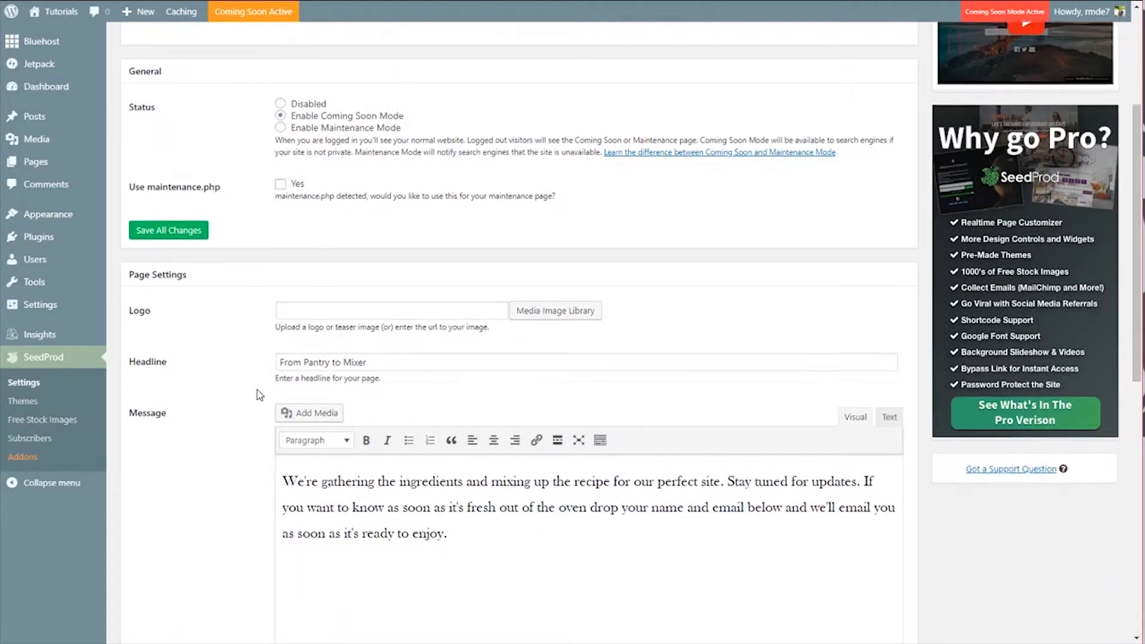
pyautogui.scroll(4, 256, 389)
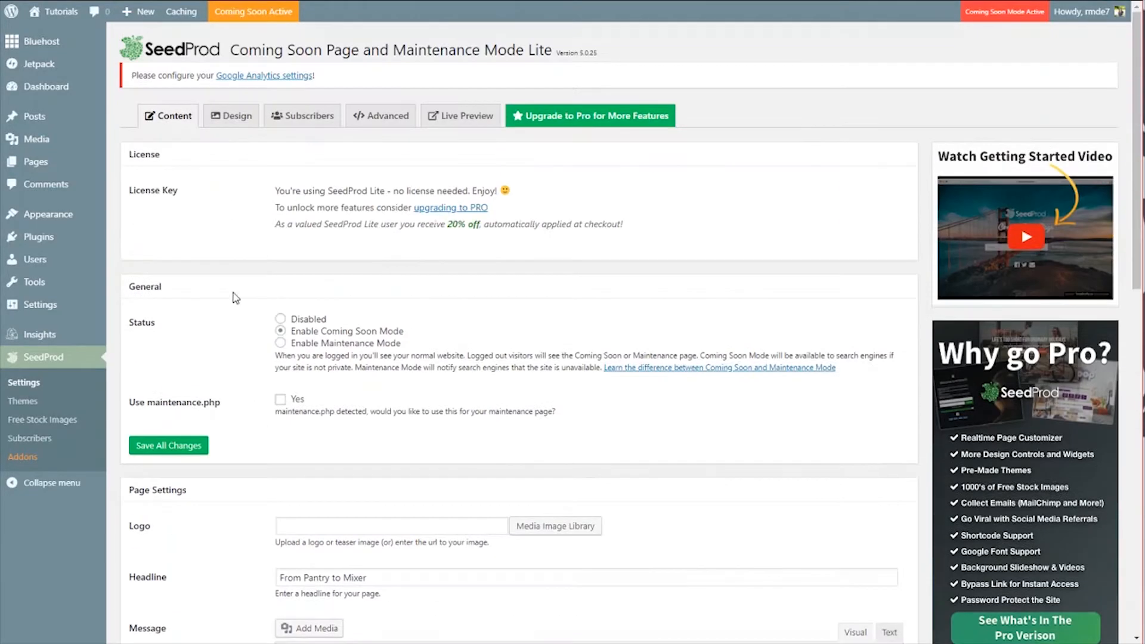
pyautogui.click(235, 119)
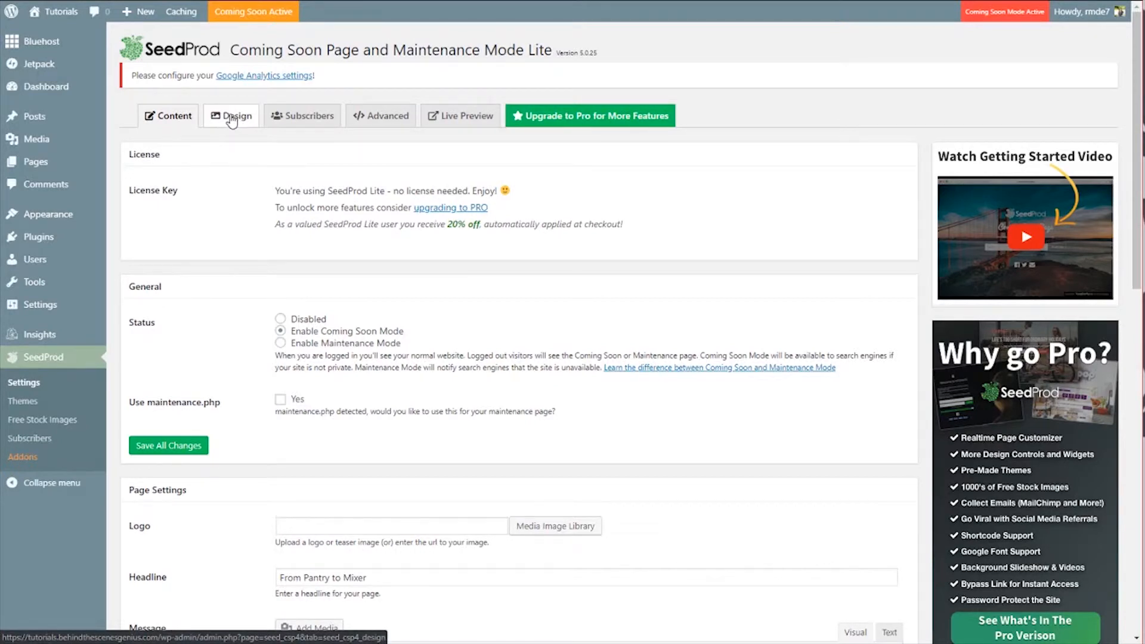
pyautogui.scroll(-10, 225, 358)
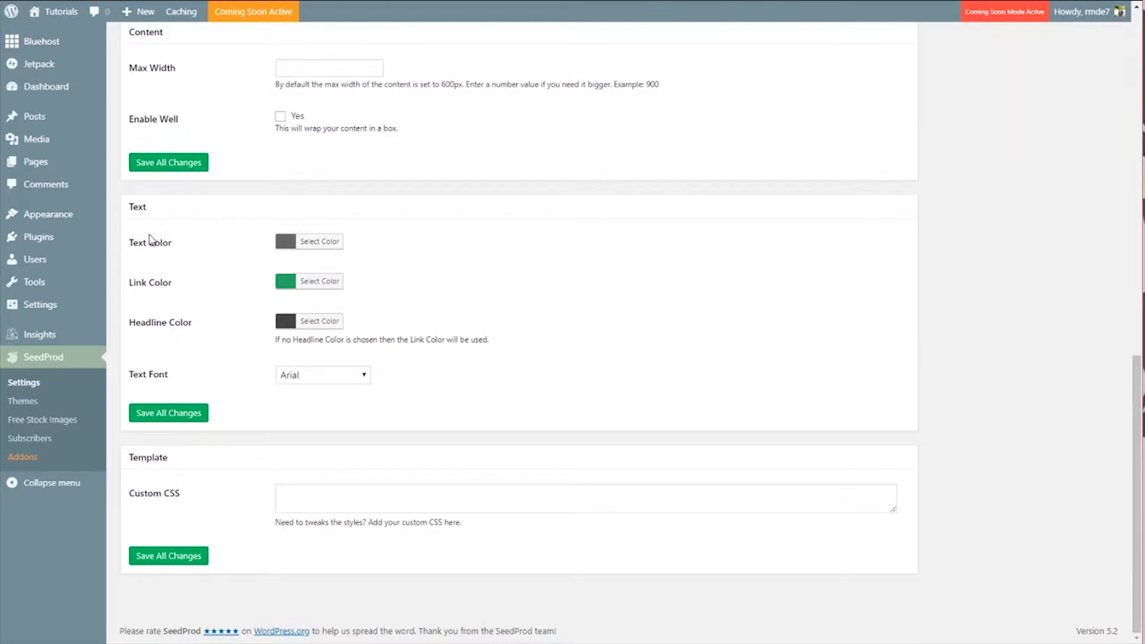
pyautogui.click(283, 245)
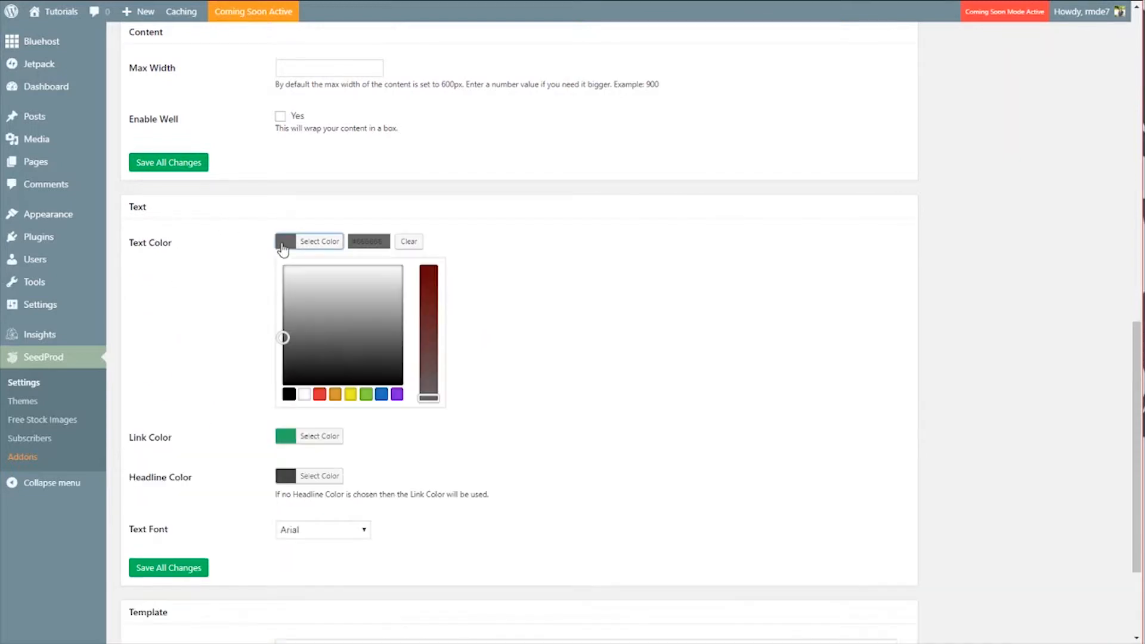
pyautogui.doubleClick(383, 243)
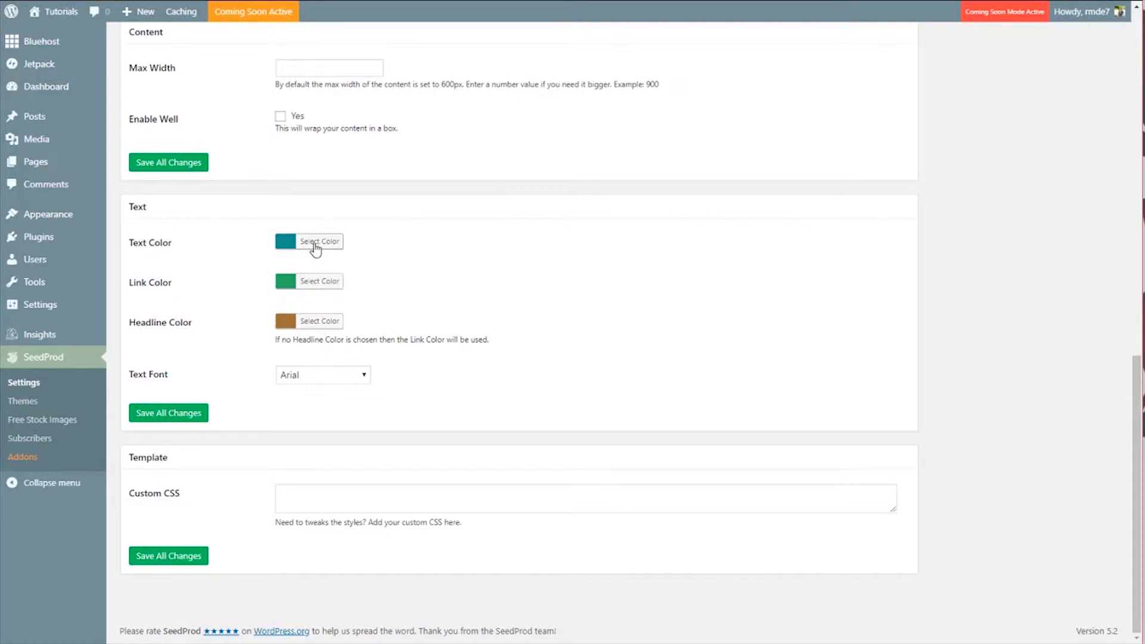
pyautogui.click(167, 414)
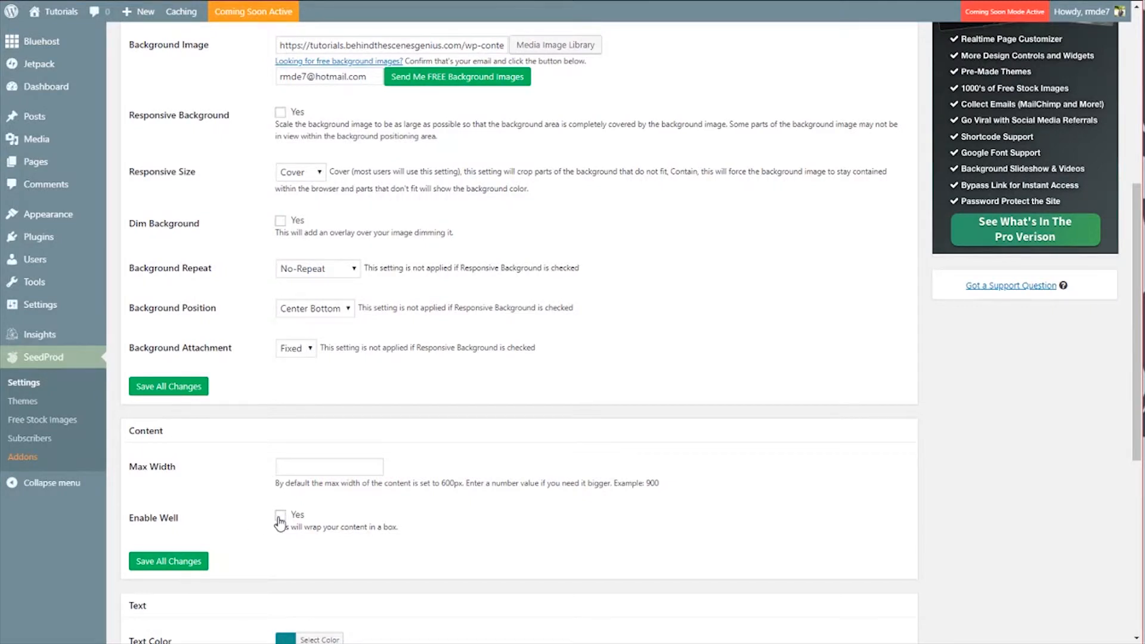
# Step: Enable the content well option to wrap the content in a box and save all changes
pyautogui.scroll(7, 230, 173)
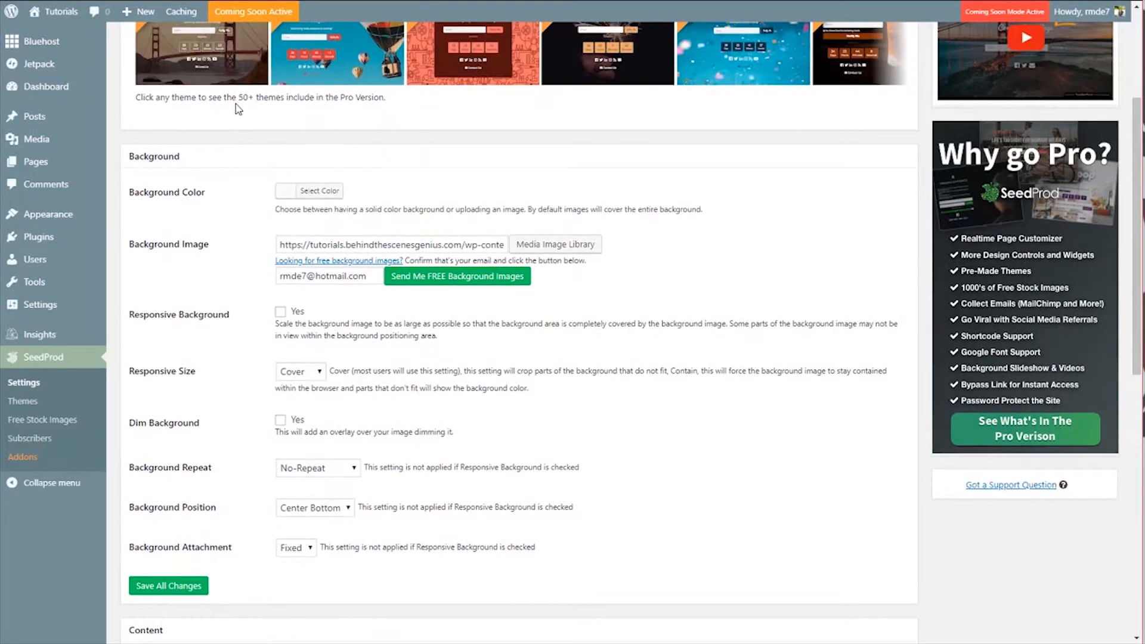
pyautogui.scroll(-8, 226, 357)
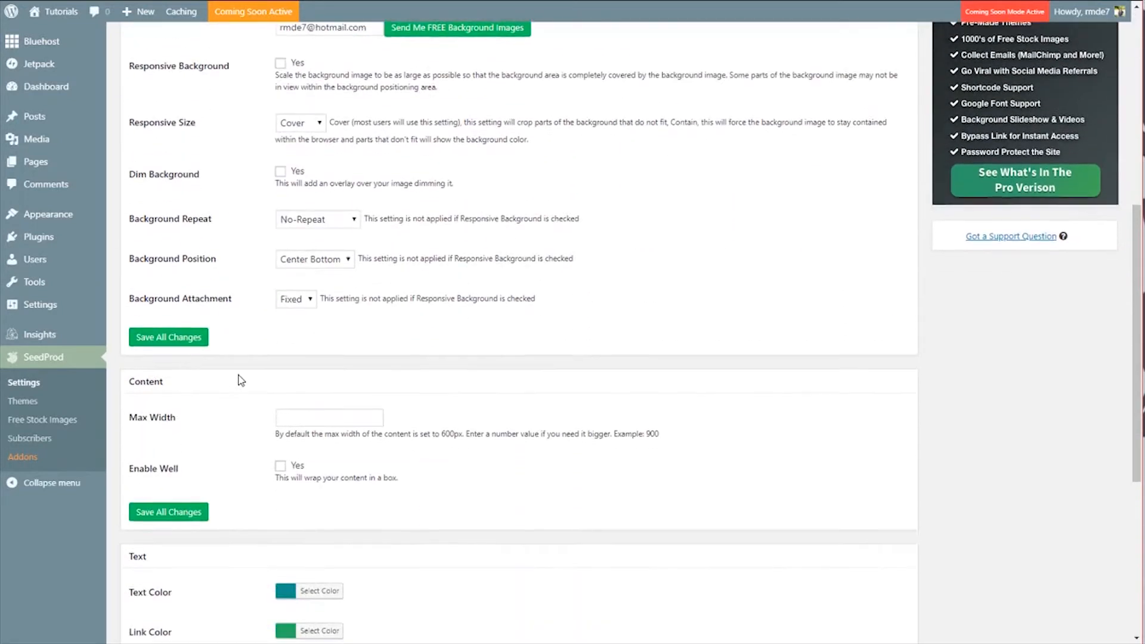
pyautogui.click(281, 448)
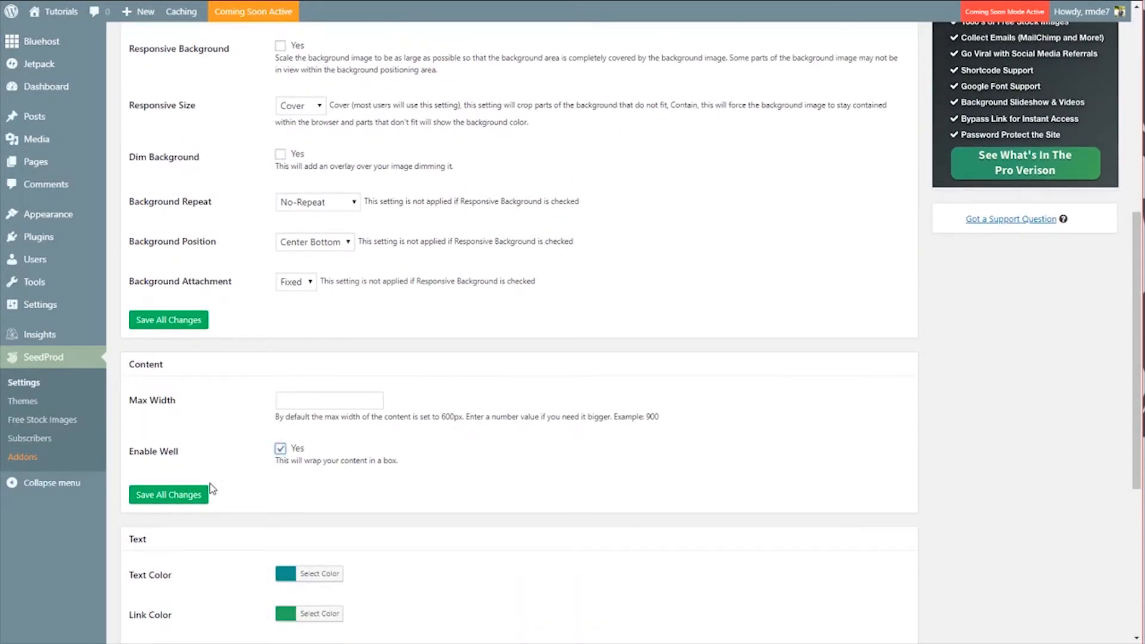
pyautogui.click(187, 497)
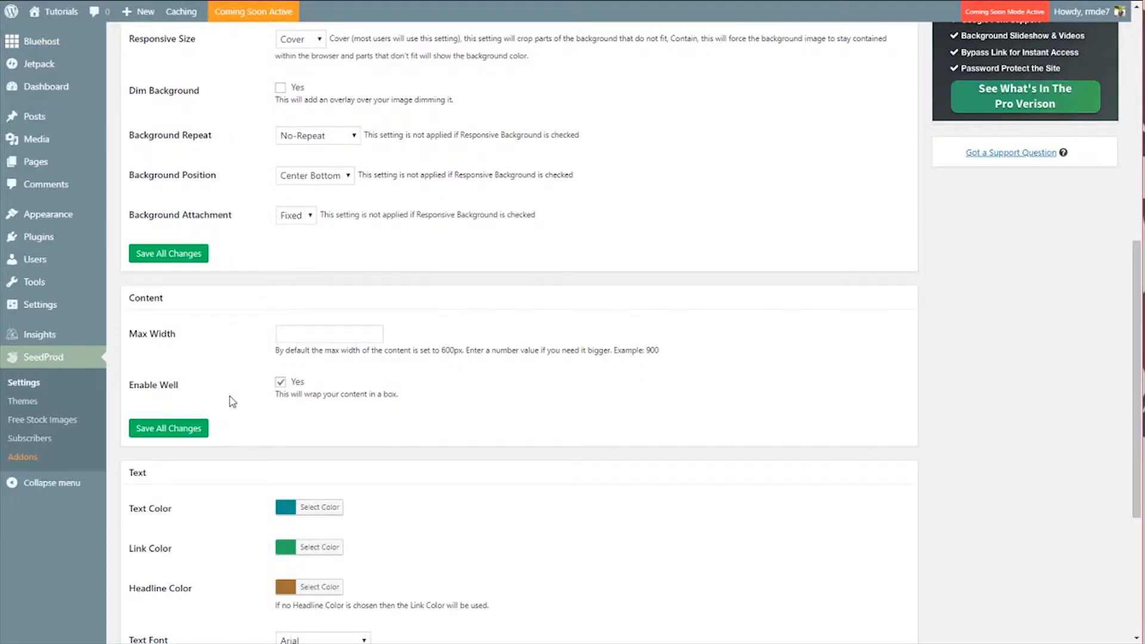
# Step: Set the content's max width to 700 and save all changes
pyautogui.scroll(-1, 232, 401)
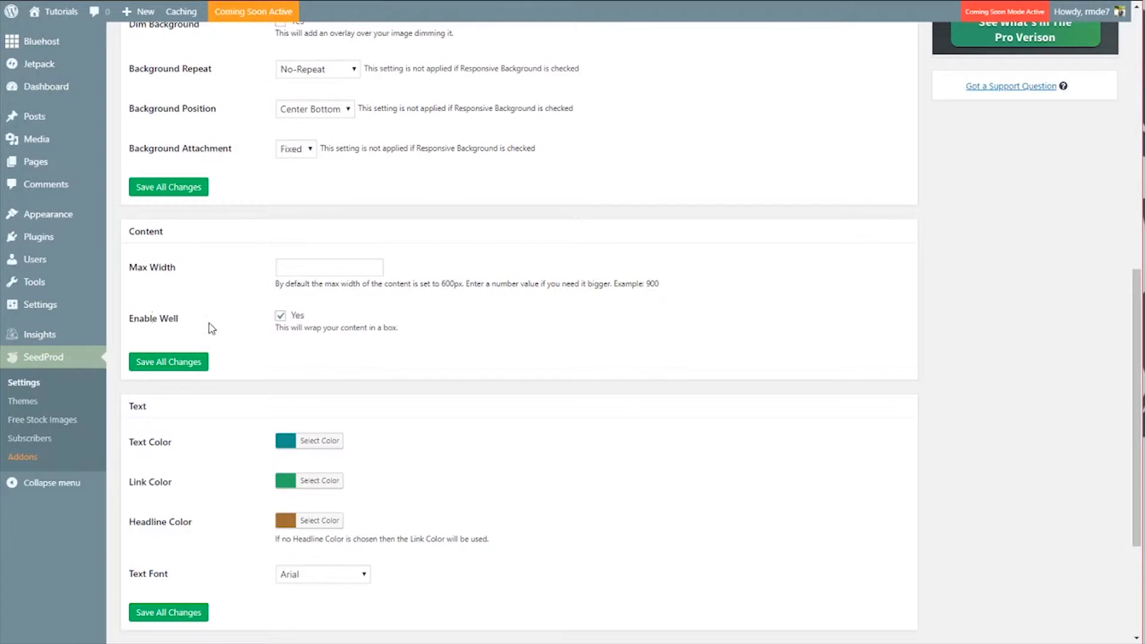
pyautogui.click(293, 270)
pyautogui.write('700')
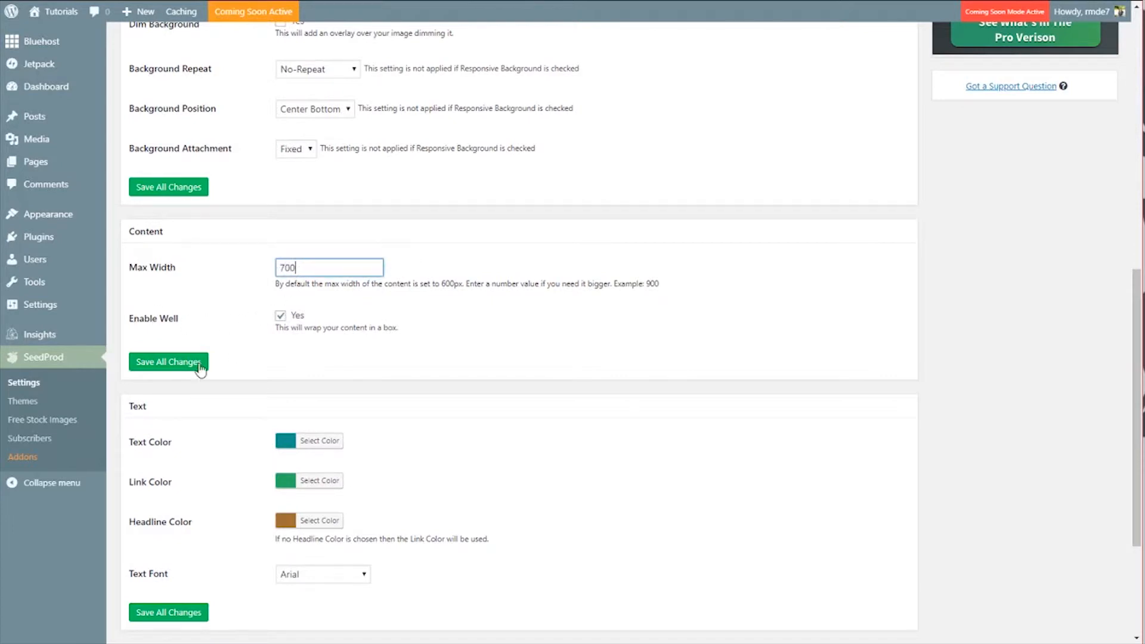
pyautogui.click(178, 361)
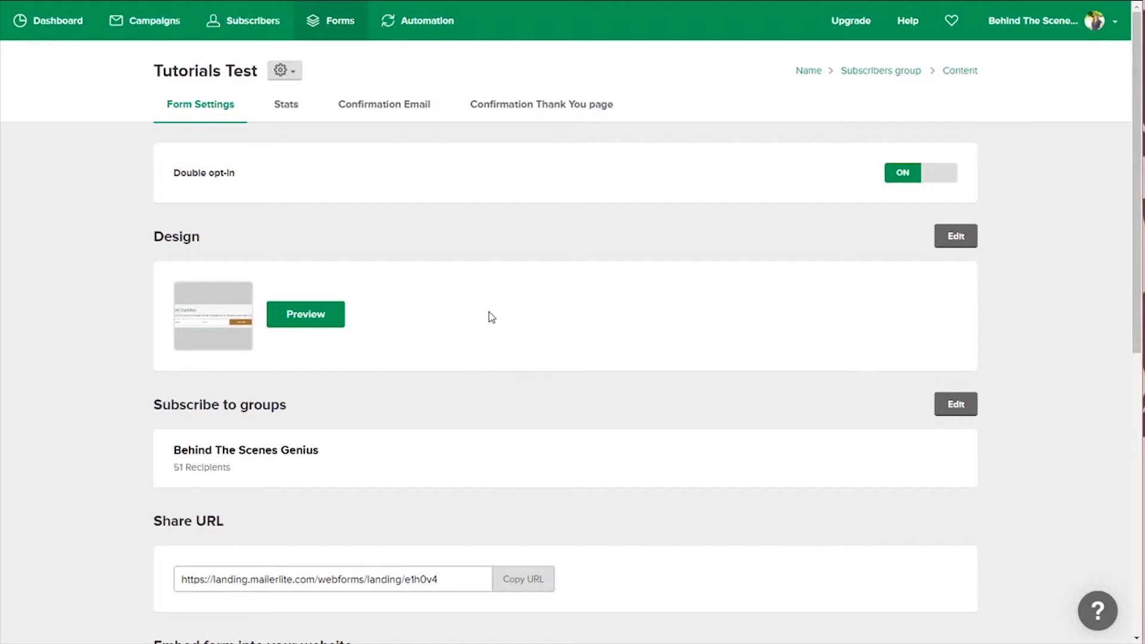
# Step: Switch to the MailerLite form settings and copy the JavaScript snippet embed code
pyautogui.scroll(-9, 507, 327)
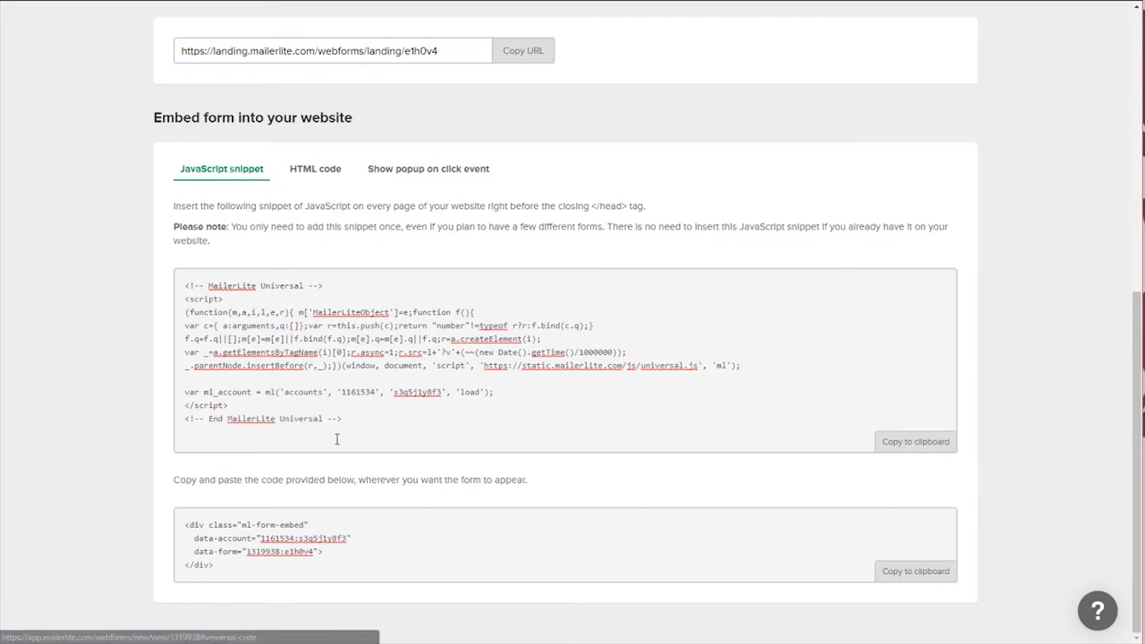
pyautogui.moveTo(351, 425); pyautogui.dragTo(173, 291)
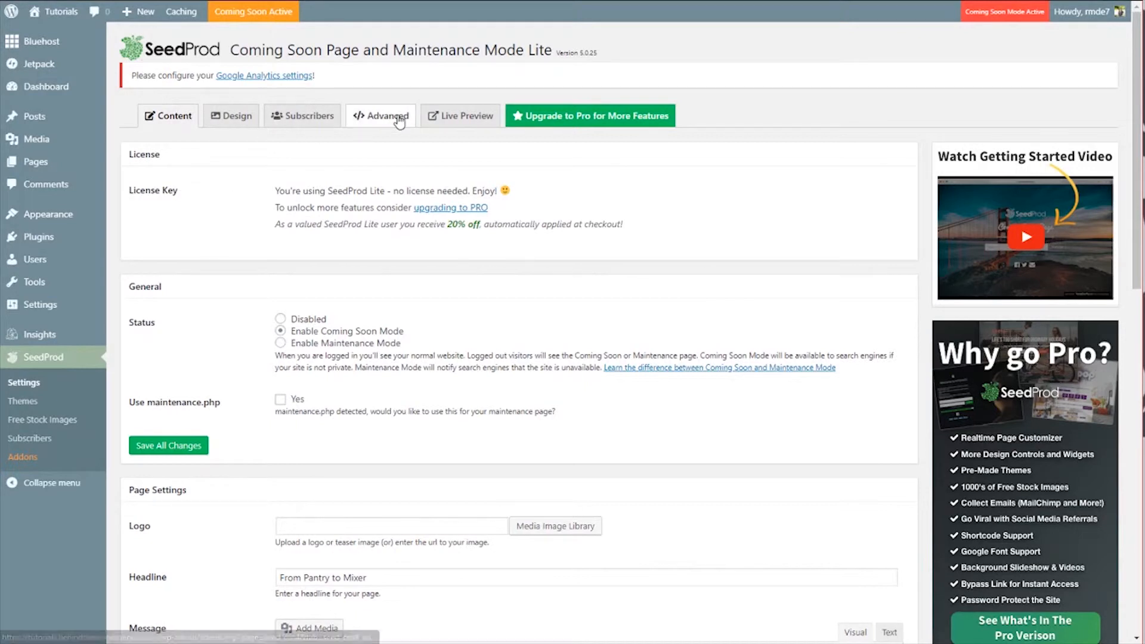
# Step: In the Advanced settings, paste the MailerLite snippet into Header Scripts and save all changes
pyautogui.click(399, 119)
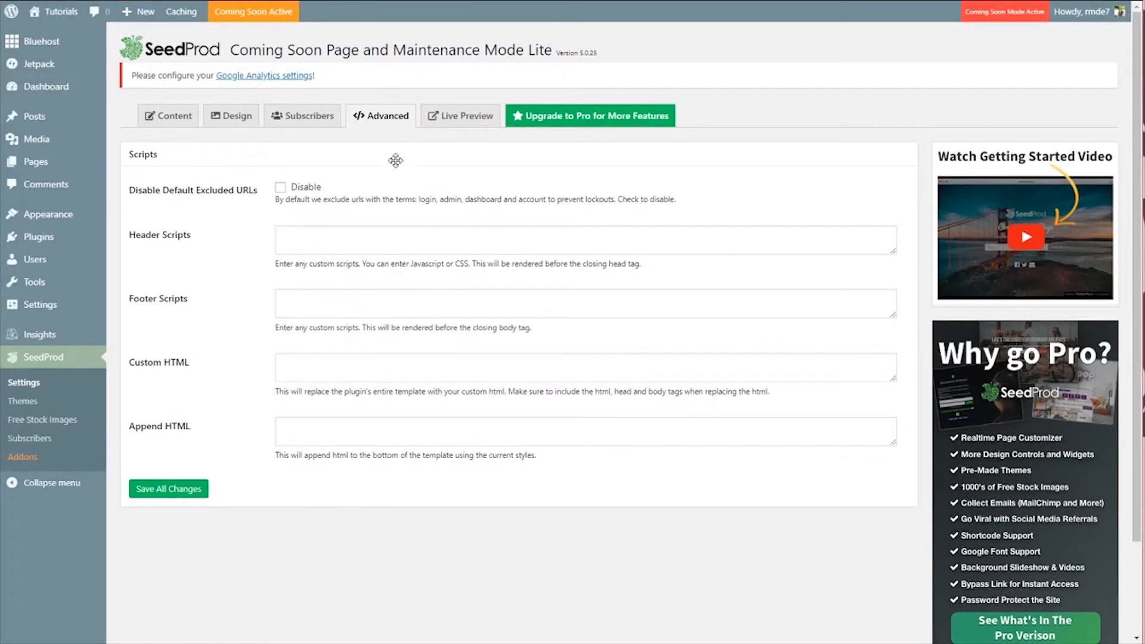
pyautogui.click(302, 241)
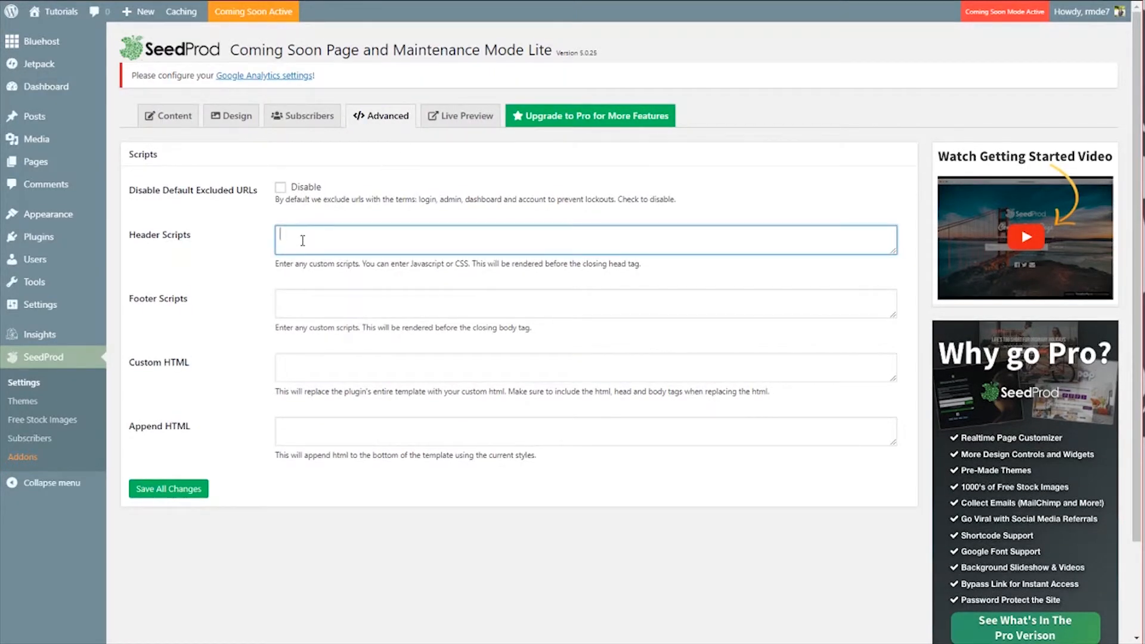
pyautogui.hotkey('ctrl', 'v')
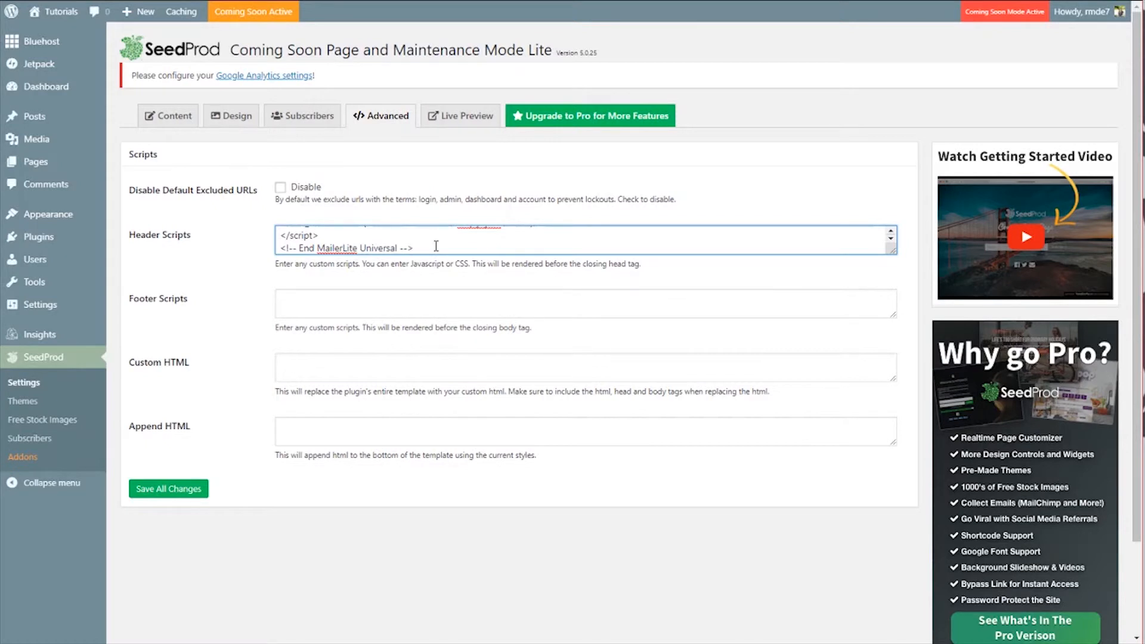
pyautogui.click(175, 491)
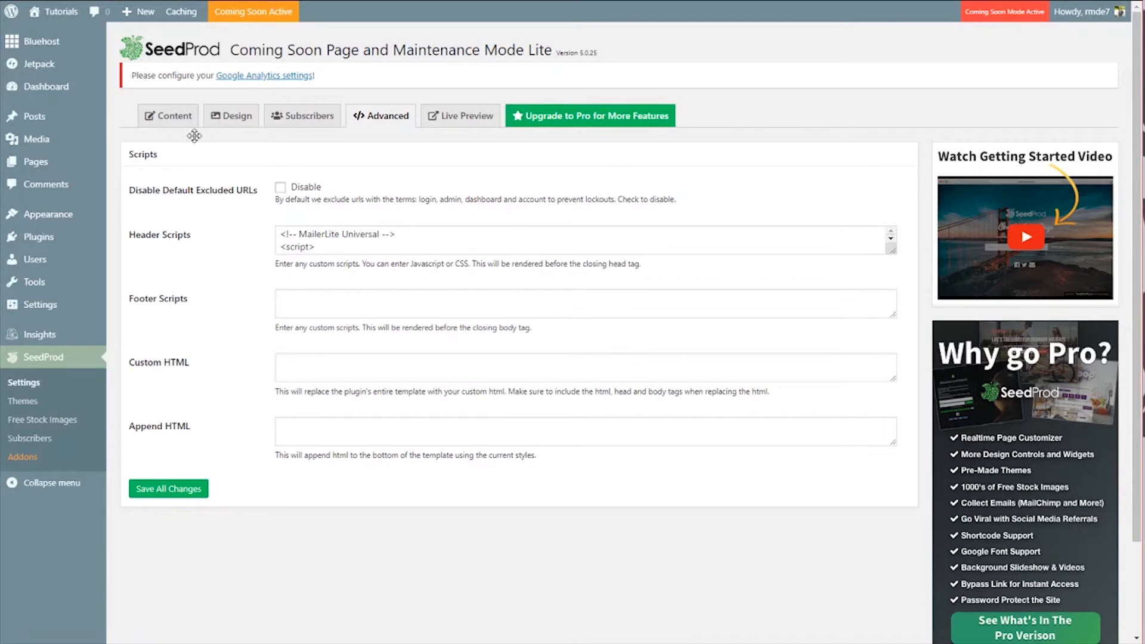
# Step: Open the Content settings, switch the Message editor to Text mode, and add blank lines below the message
pyautogui.click(160, 120)
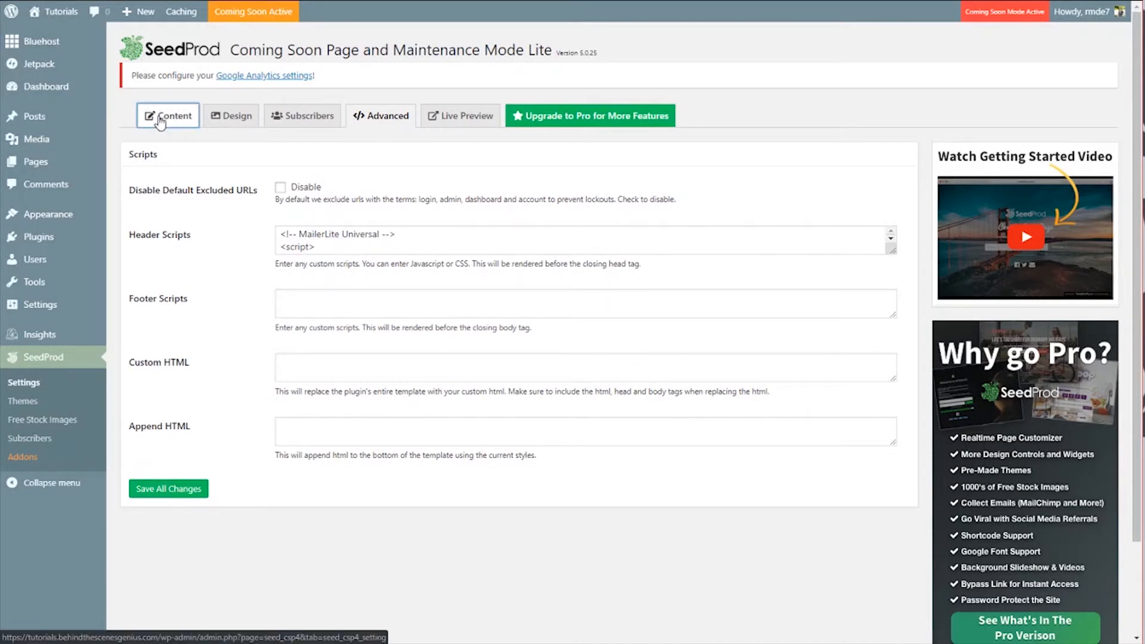
pyautogui.scroll(-10, 251, 378)
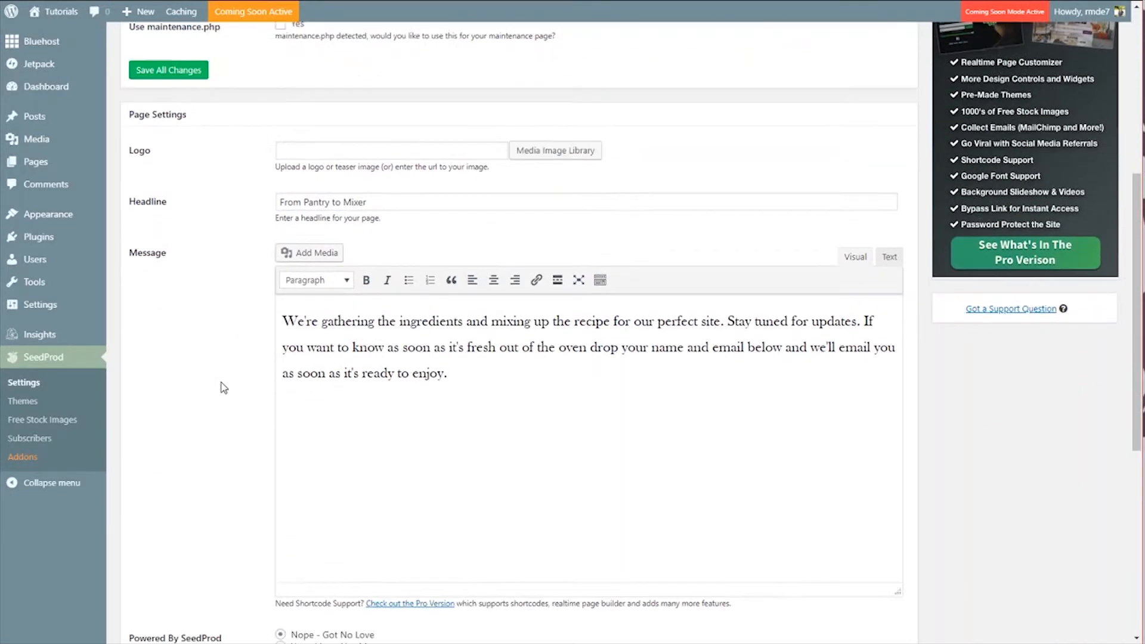
pyautogui.scroll(-2, 223, 388)
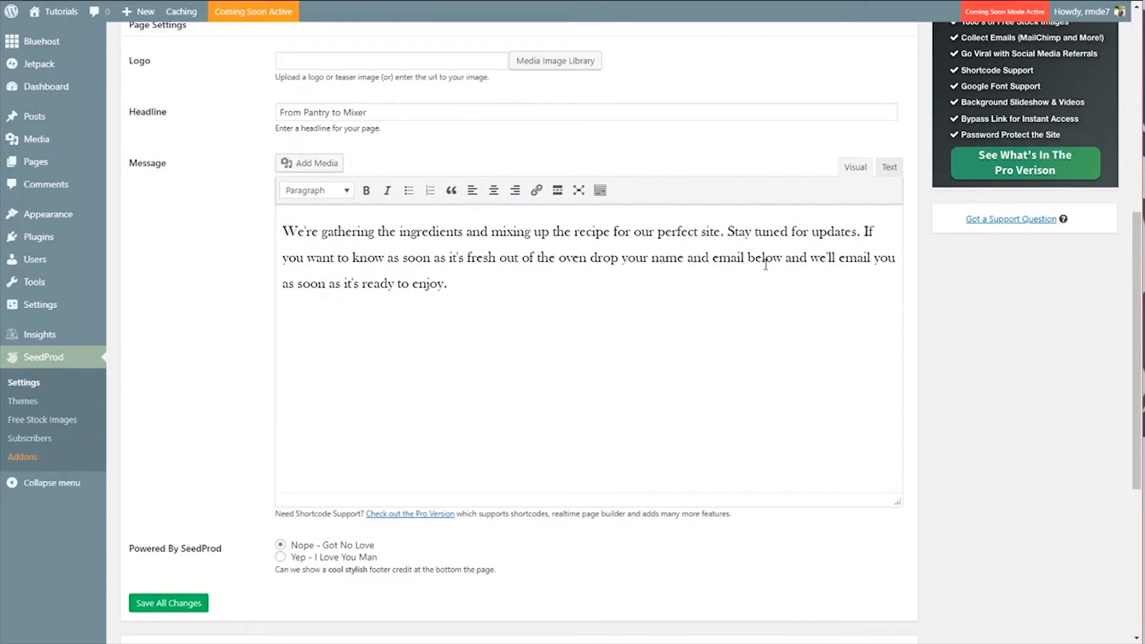
pyautogui.click(889, 169)
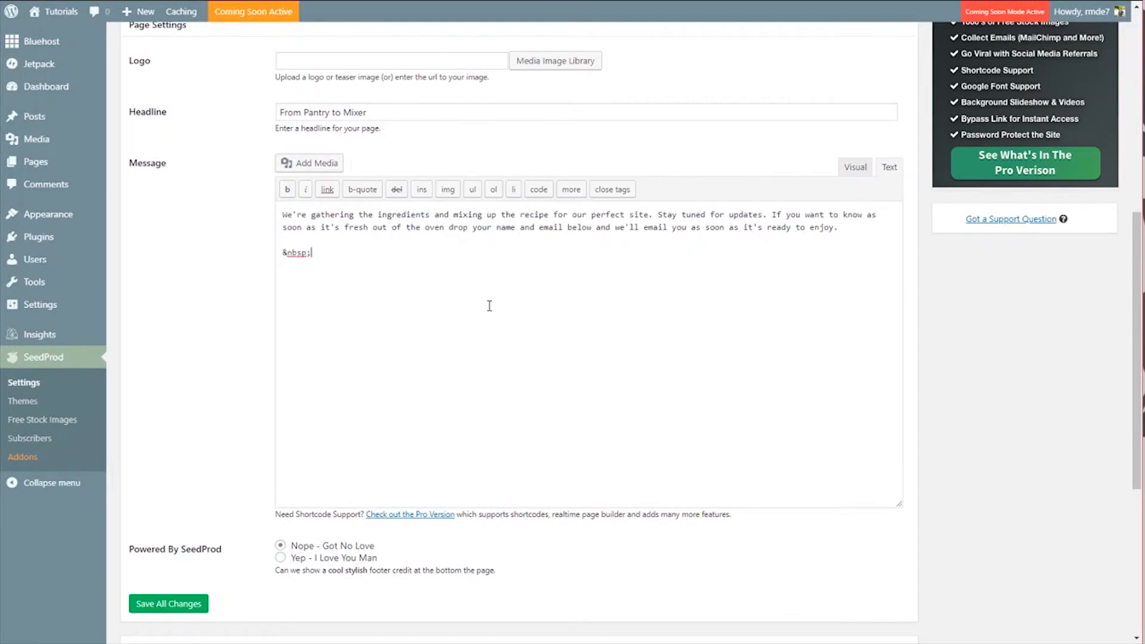
pyautogui.press('Return')
pyautogui.press('Return')
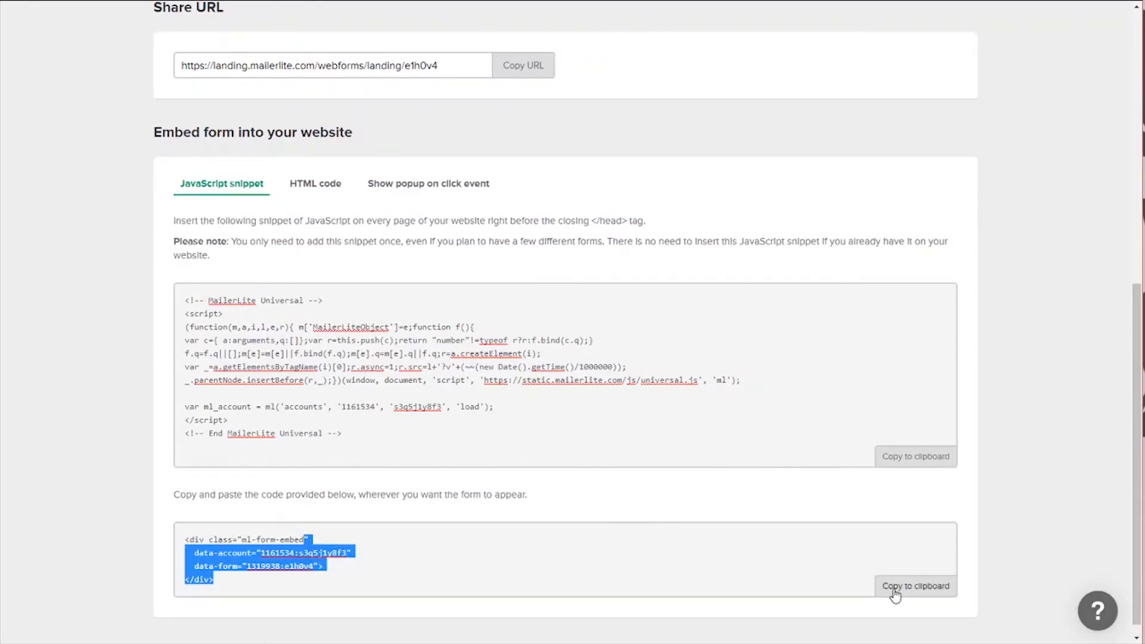
# Step: In MailerLite, copy the form's embed div code shown under the JavaScript snippet
pyautogui.click(906, 590)
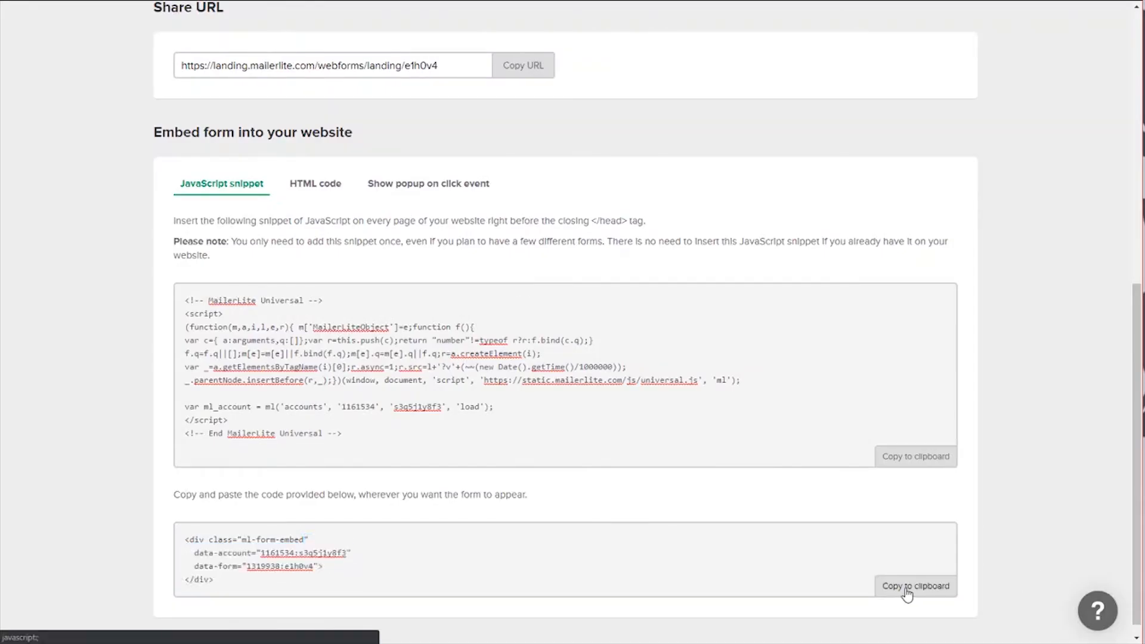
pyautogui.click(907, 592)
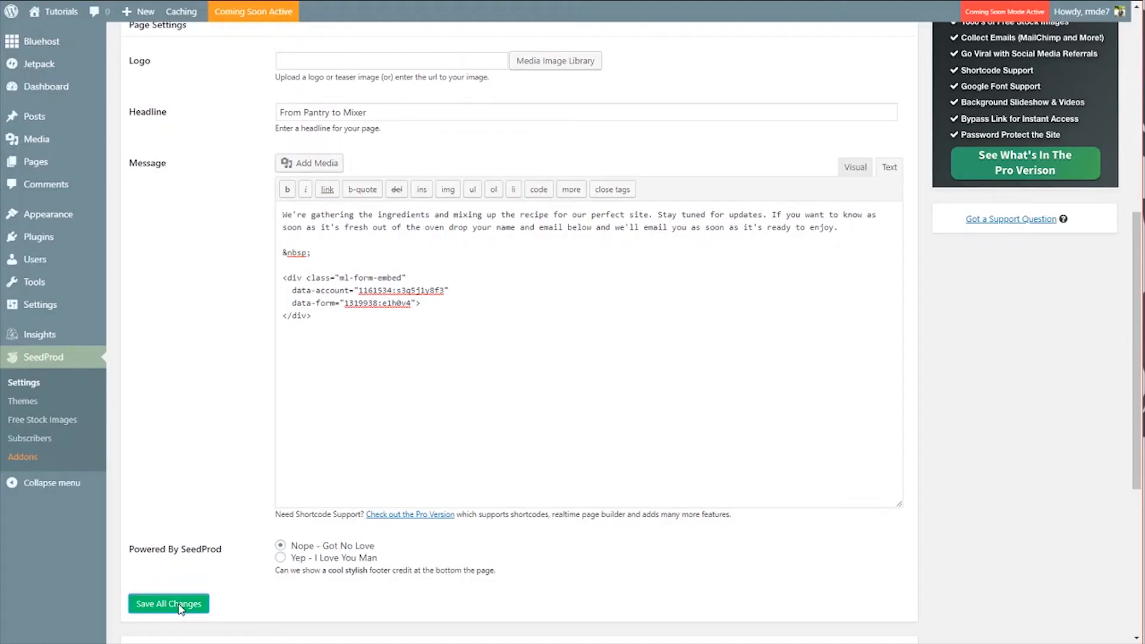
# Step: Paste the MailerLite form embed code on a new line below the message text and save all changes
pyautogui.click(178, 604)
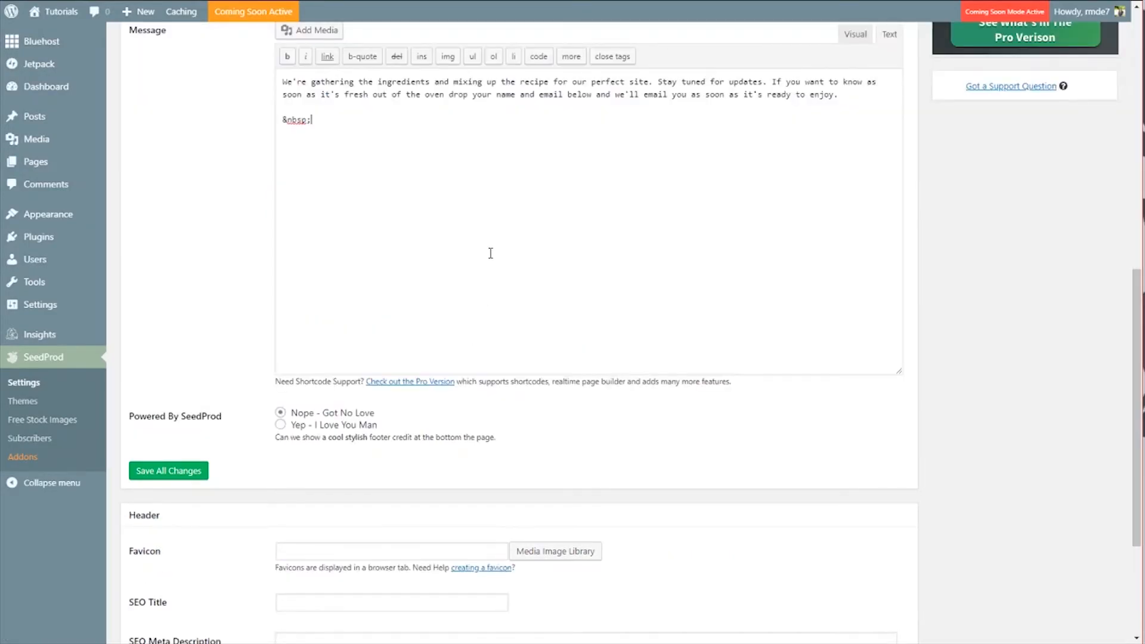
pyautogui.press('Return')
pyautogui.press('Return')
pyautogui.hotkey('ctrl', 'v')
pyautogui.click(198, 470)
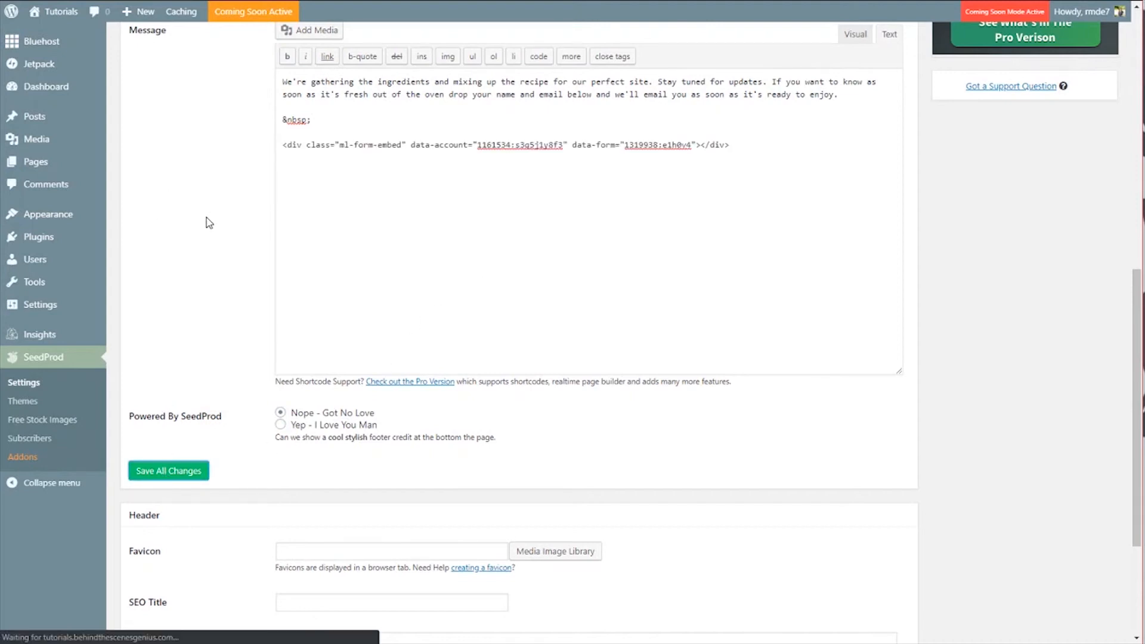